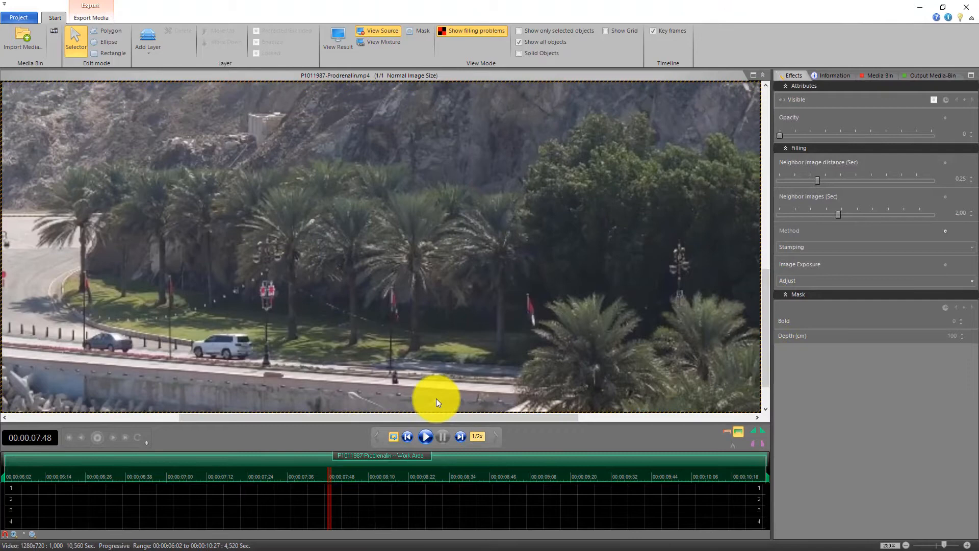
# Step: Draw a small elliptical mask around the white SUV at 00:00:07:48 and accept it
pyautogui.moveTo(424, 418); pyautogui.dragTo(316, 411)
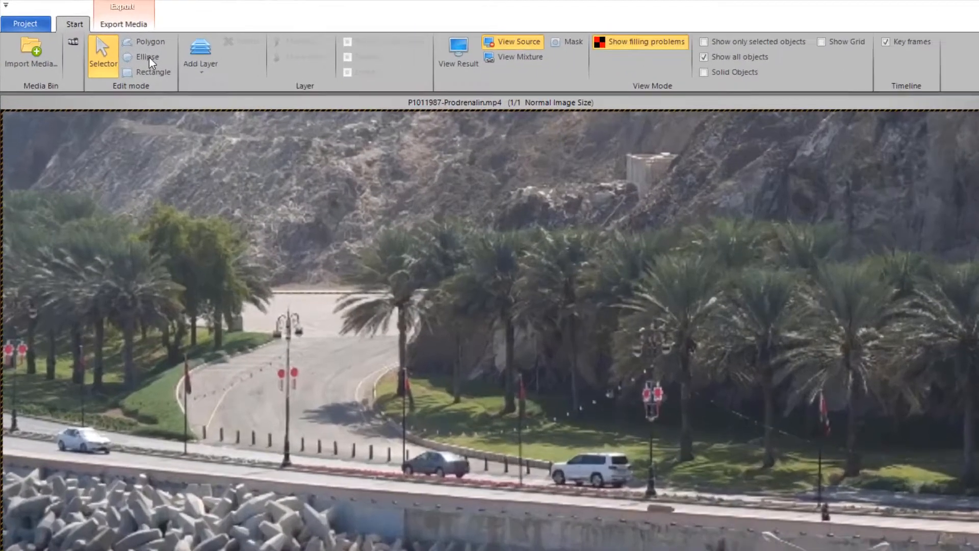
pyautogui.click(109, 43)
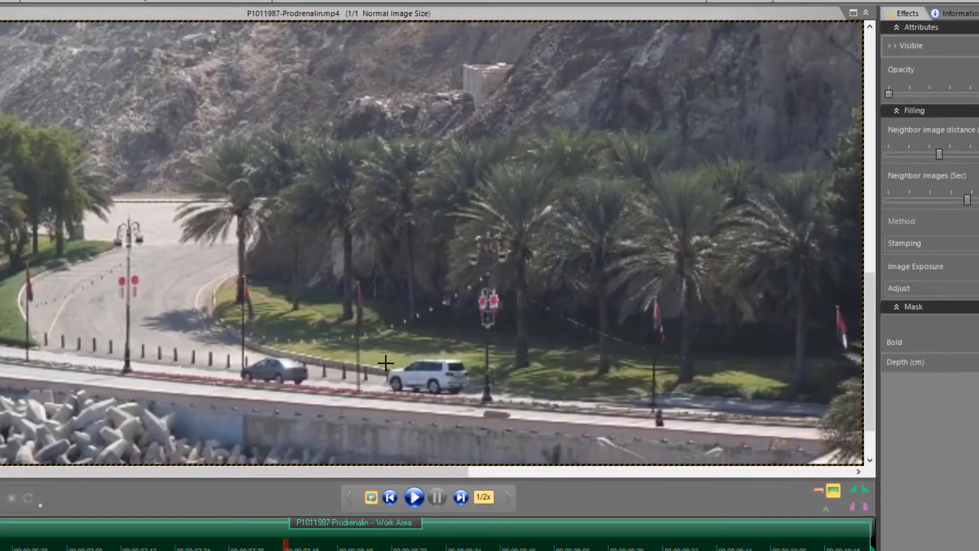
pyautogui.moveTo(385, 360); pyautogui.dragTo(482, 400)
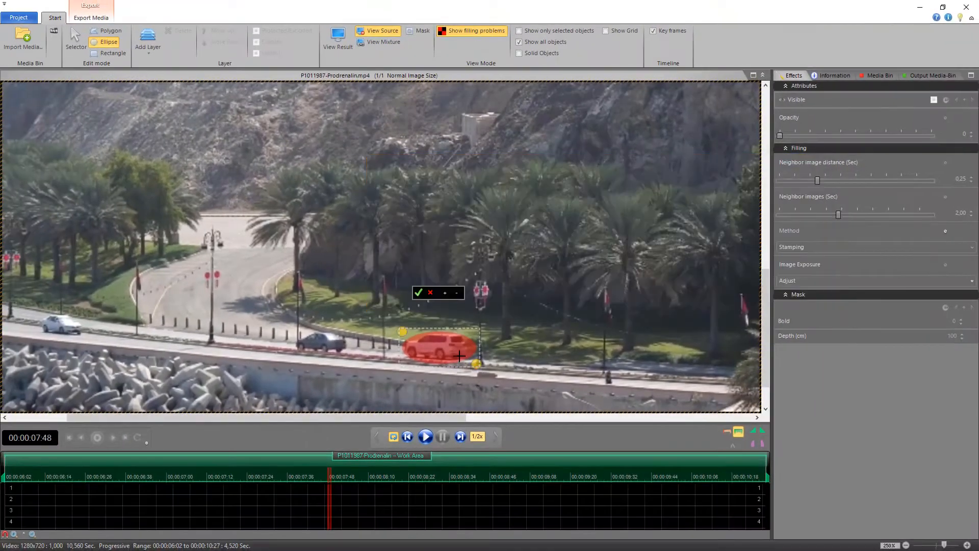
pyautogui.moveTo(459, 356); pyautogui.dragTo(455, 354)
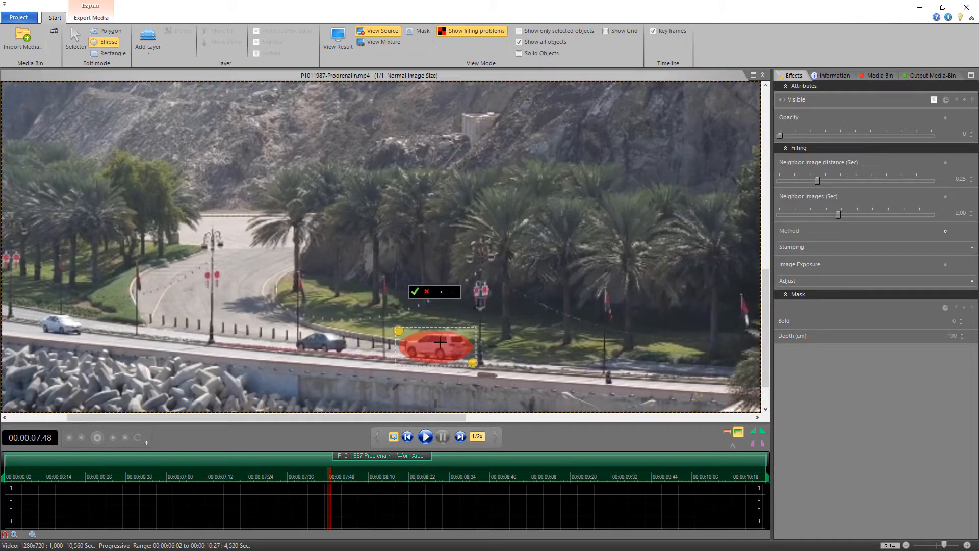
pyautogui.click(415, 292)
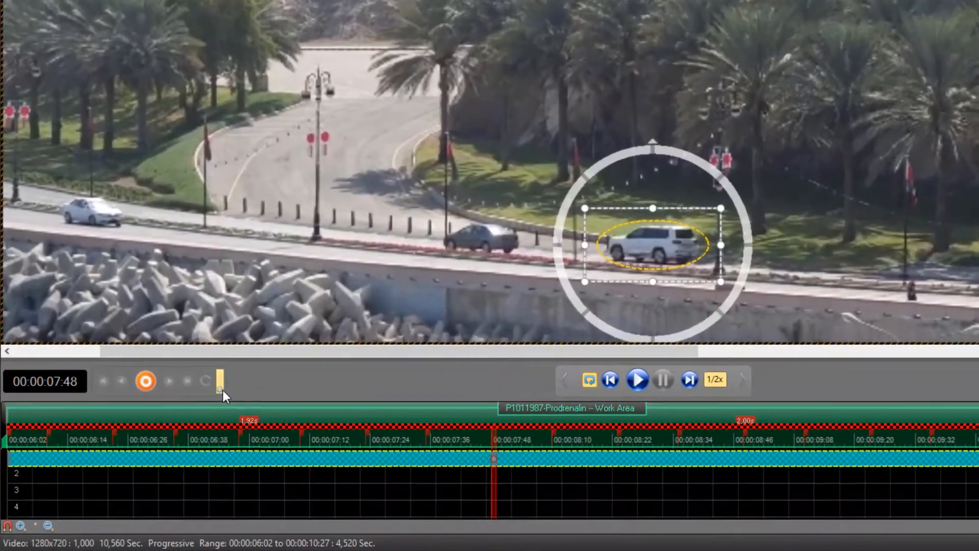
# Step: Turn off rotation detection in the object tracker and track the SUV forward to the range end and back to its start
pyautogui.click(220, 389)
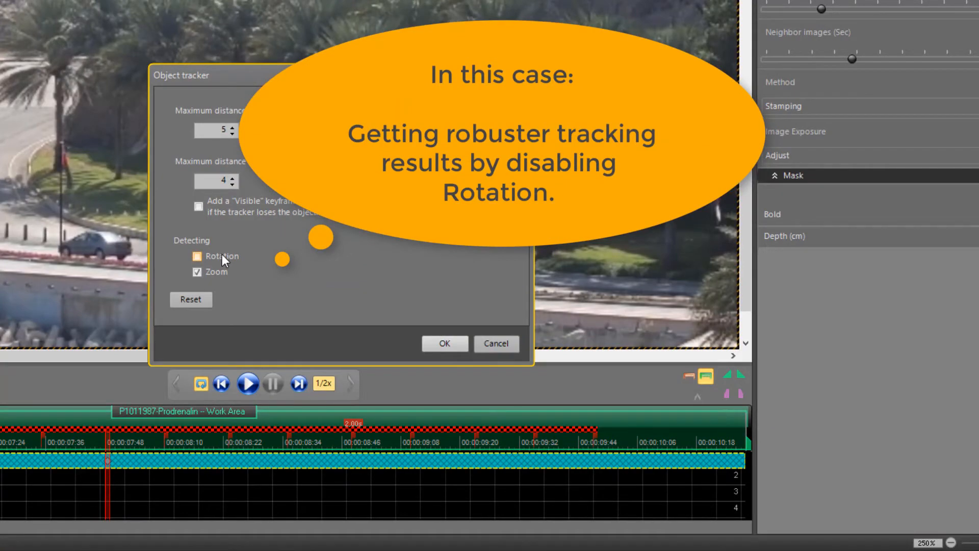
pyautogui.click(444, 344)
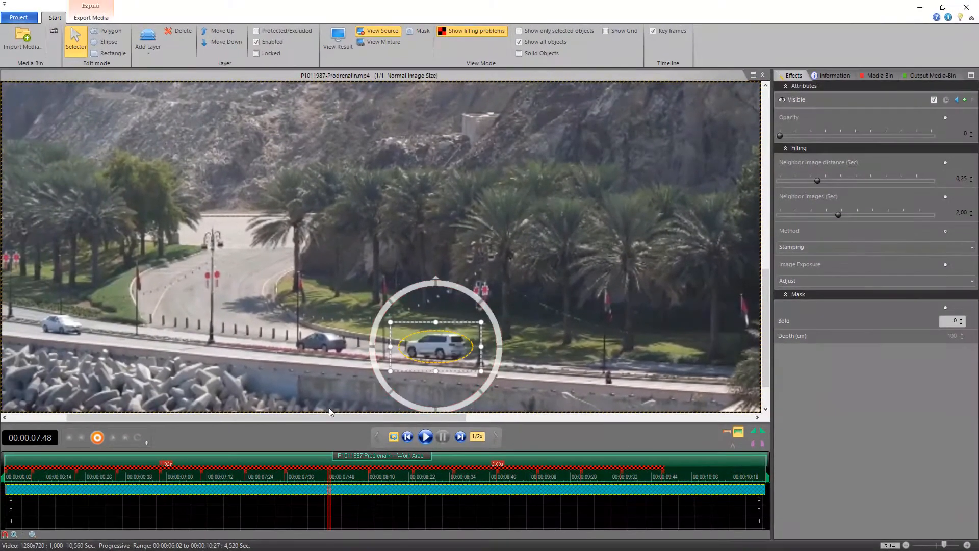
pyautogui.click(93, 439)
pyautogui.click(124, 438)
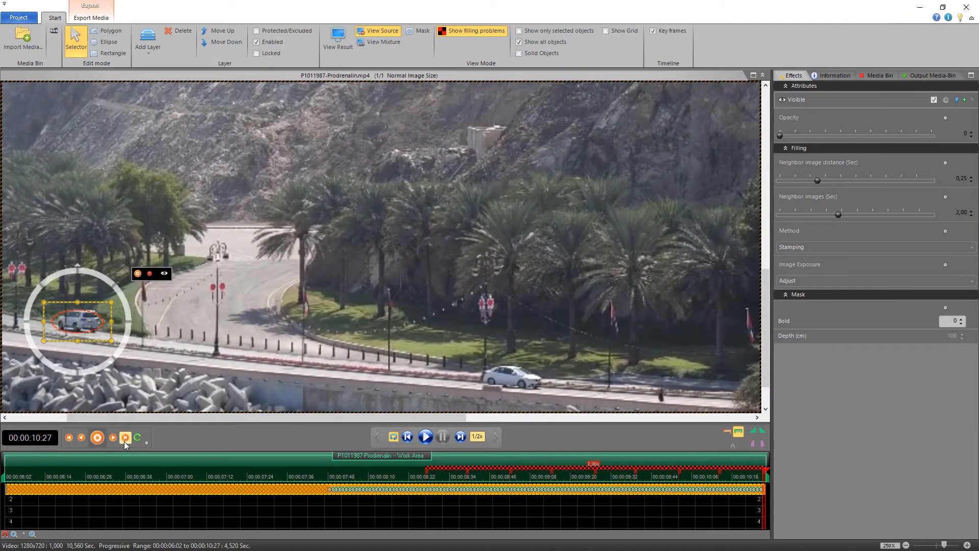
pyautogui.click(72, 440)
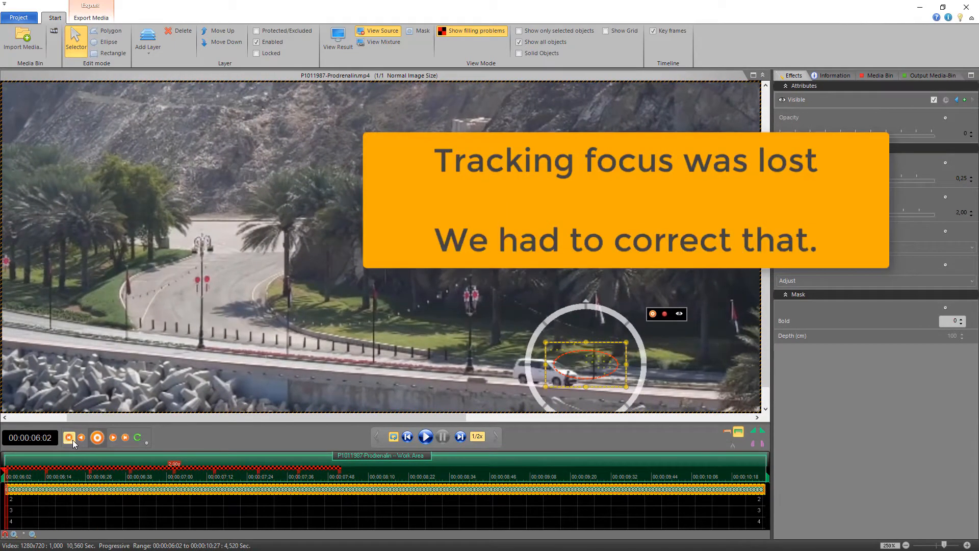
pyautogui.click(100, 439)
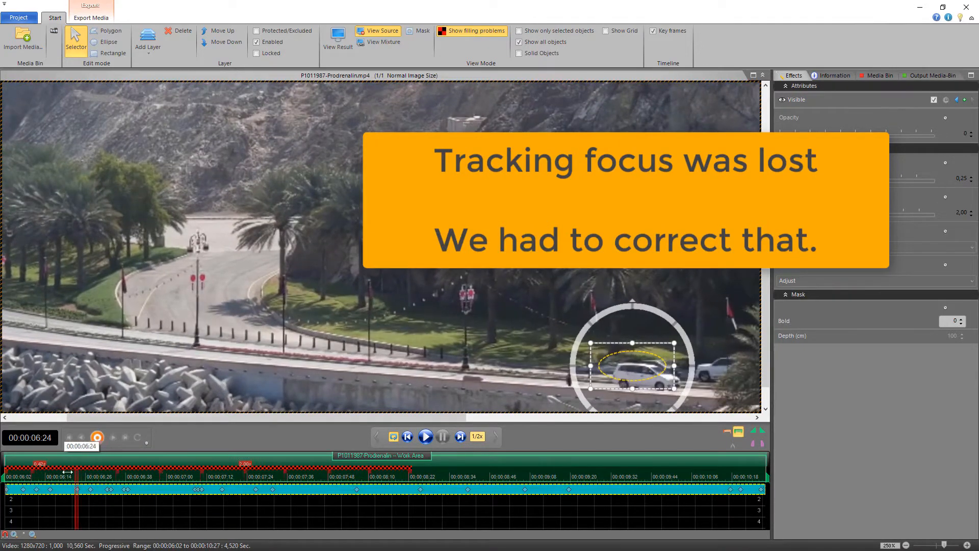
# Step: Delete the wrong tracking keyframes from the start of the range up to just before 00:00:06:39
pyautogui.moveTo(15, 478); pyautogui.dragTo(131, 475)
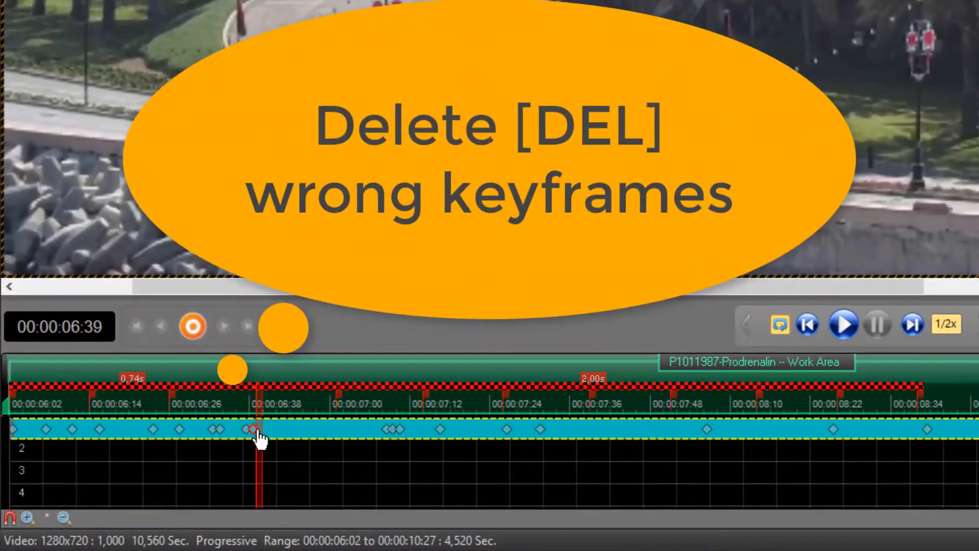
pyautogui.click(129, 490)
pyautogui.click(20, 432)
pyautogui.keyDown('shift'); pyautogui.click(20, 433); pyautogui.keyUp('shift')
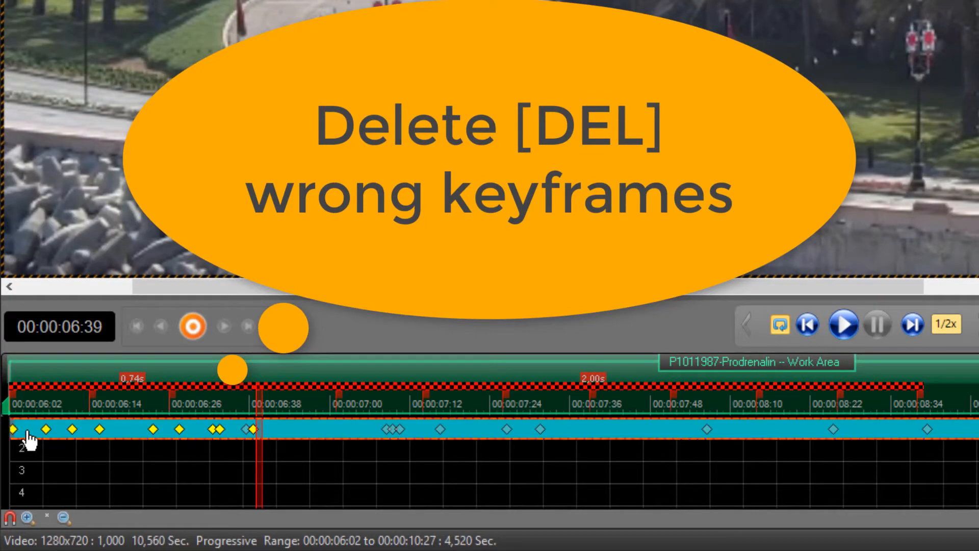
pyautogui.press('Delete')
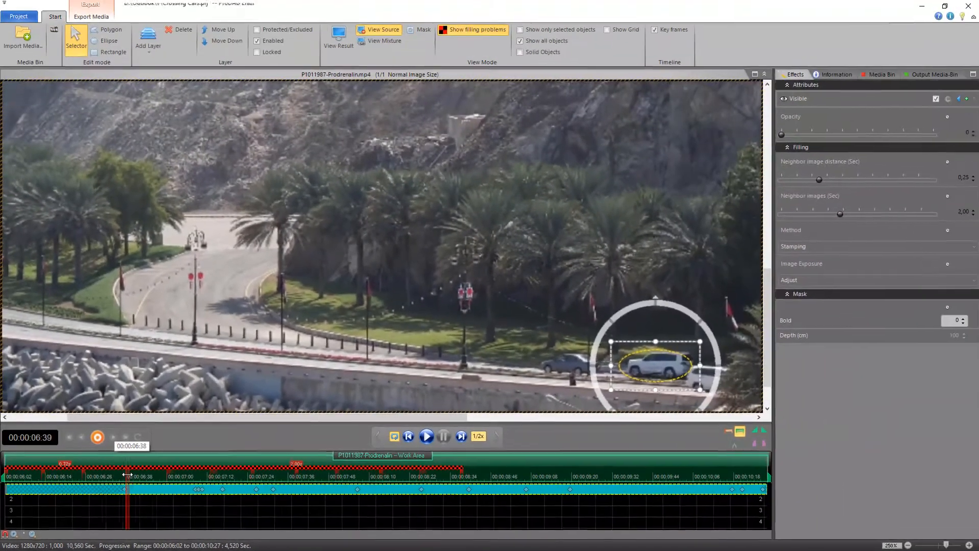
# Step: Track the SUV manually by mouse backward from 00:00:06:37 to 00:00:06:19, keeping the ellipse on it until it disappears behind the palm
pyautogui.moveTo(127, 475); pyautogui.dragTo(124, 474)
pyautogui.click(674, 366)
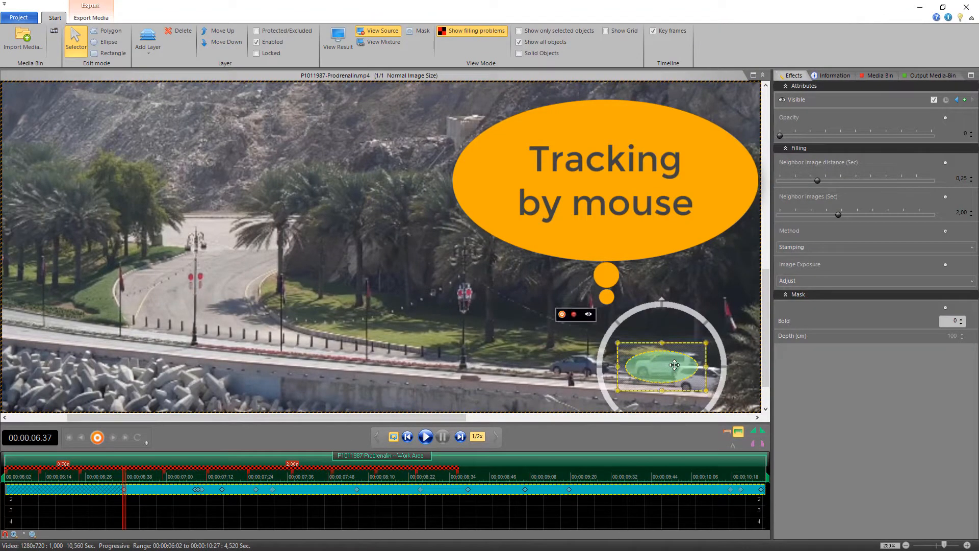
pyautogui.click(574, 315)
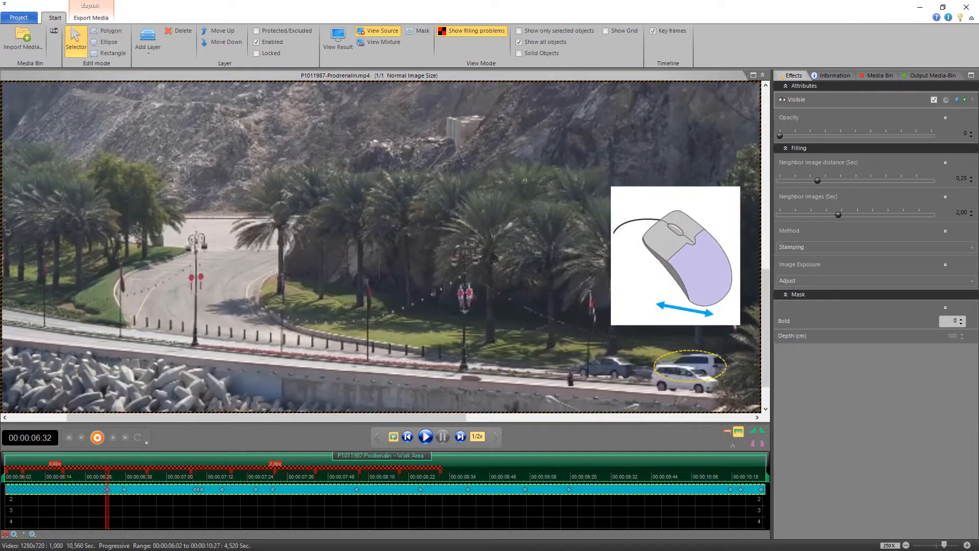
pyautogui.press('Left')
pyautogui.press('Left')
pyautogui.press('Left')
pyautogui.press('Left')
pyautogui.press('Left')
pyautogui.press('Left')
pyautogui.press('Left')
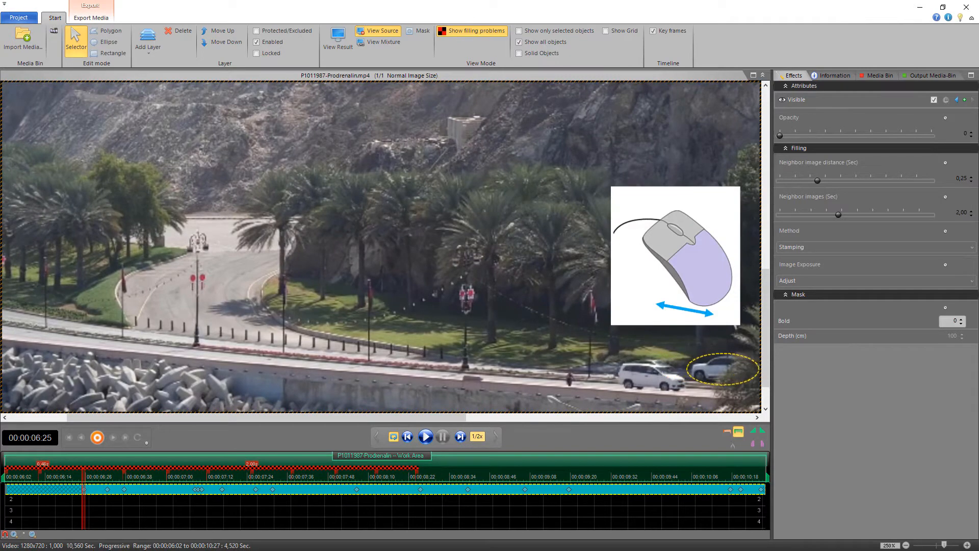
pyautogui.press('Left')
pyautogui.press('Left')
pyautogui.press('Left')
pyautogui.press('Left')
pyautogui.press('Left')
pyautogui.press('Left')
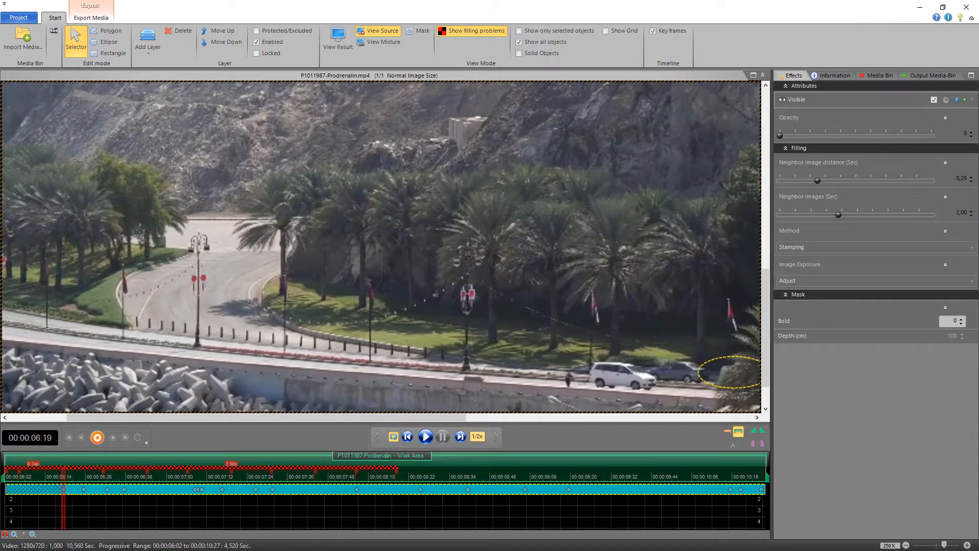
pyautogui.moveTo(743, 372); pyautogui.dragTo(747, 373)
pyautogui.click(737, 373)
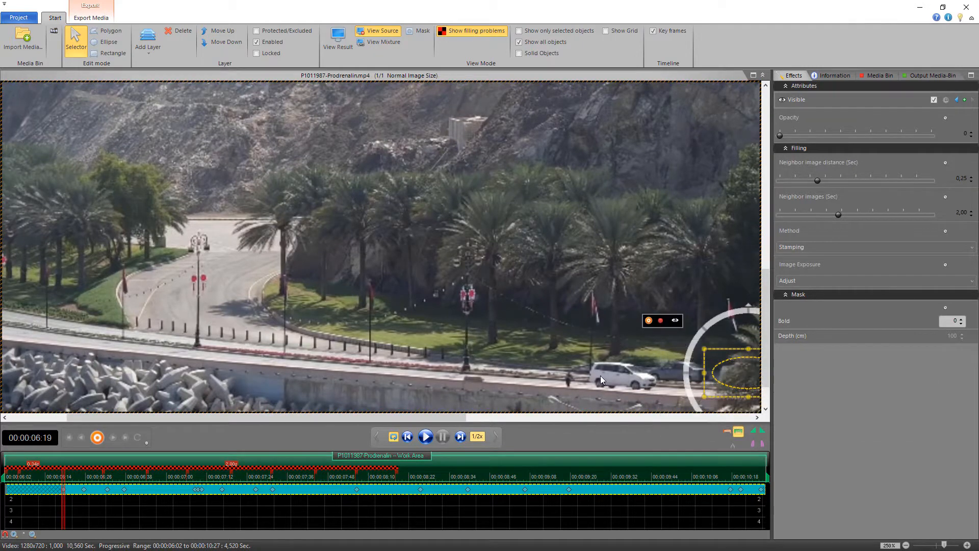
# Step: Trim the effect layer so that it starts at 00:00:06:16
pyautogui.press('Left')
pyautogui.press('Left')
pyautogui.press('Left')
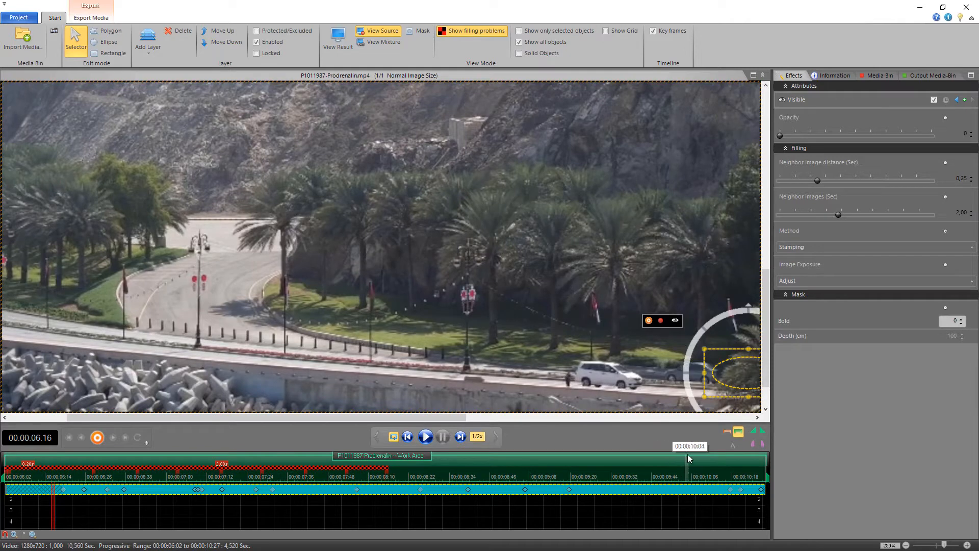
pyautogui.click(753, 444)
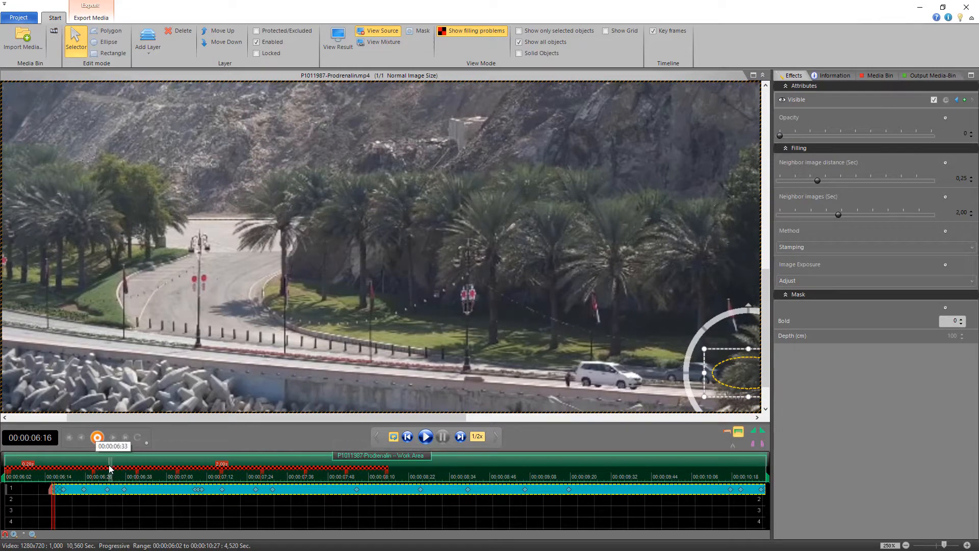
# Step: Delete the small elliptical mask around the SUV at 00:00:07:49 while keeping its tracked layer
pyautogui.moveTo(109, 469); pyautogui.dragTo(332, 482)
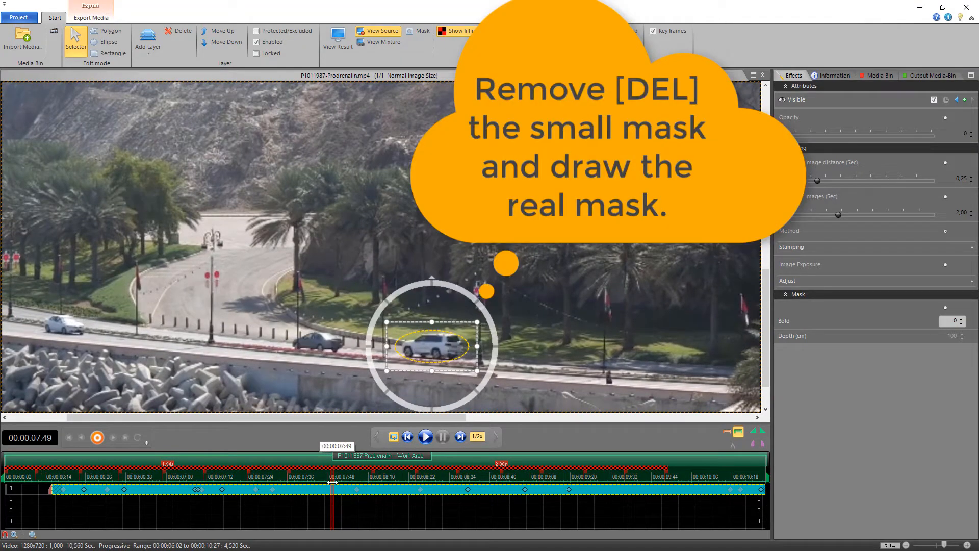
pyautogui.click(440, 352)
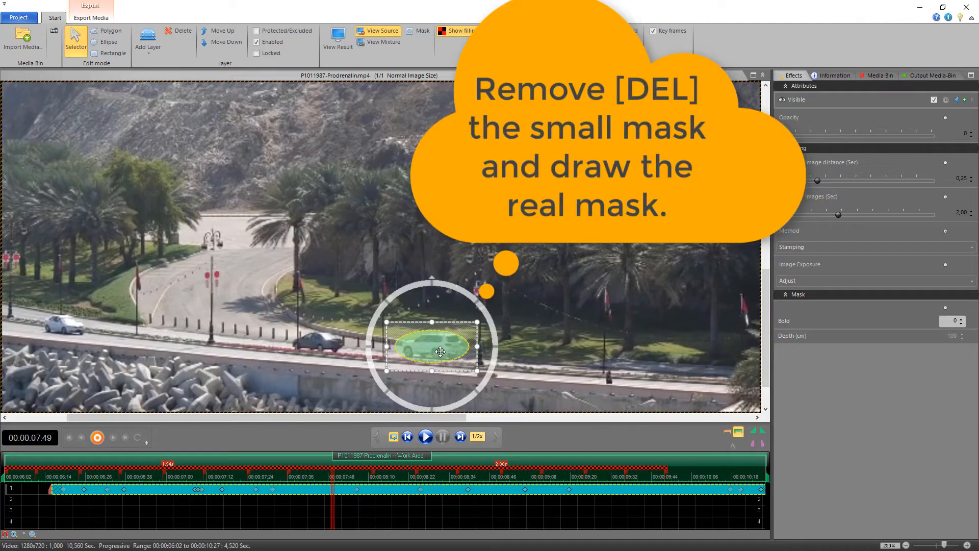
pyautogui.click(440, 352)
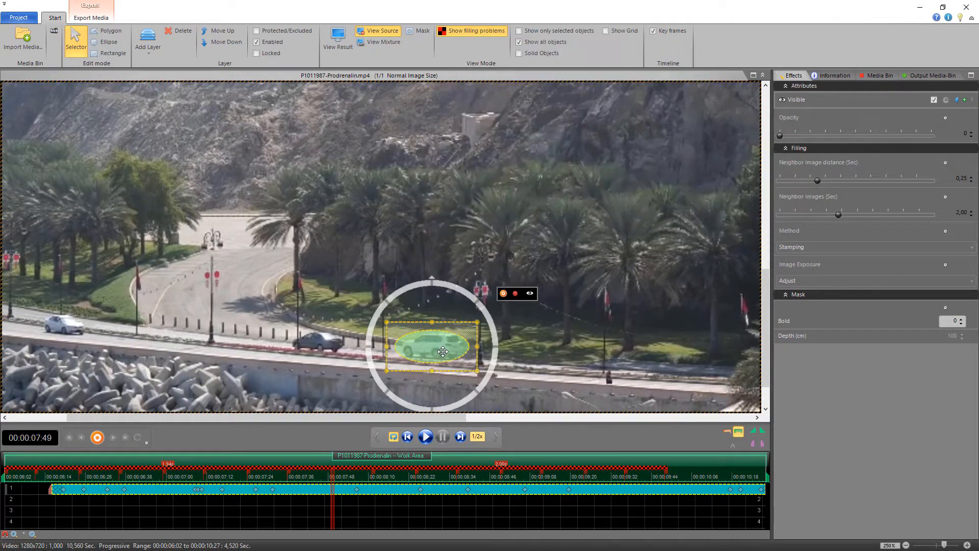
pyautogui.press('Delete')
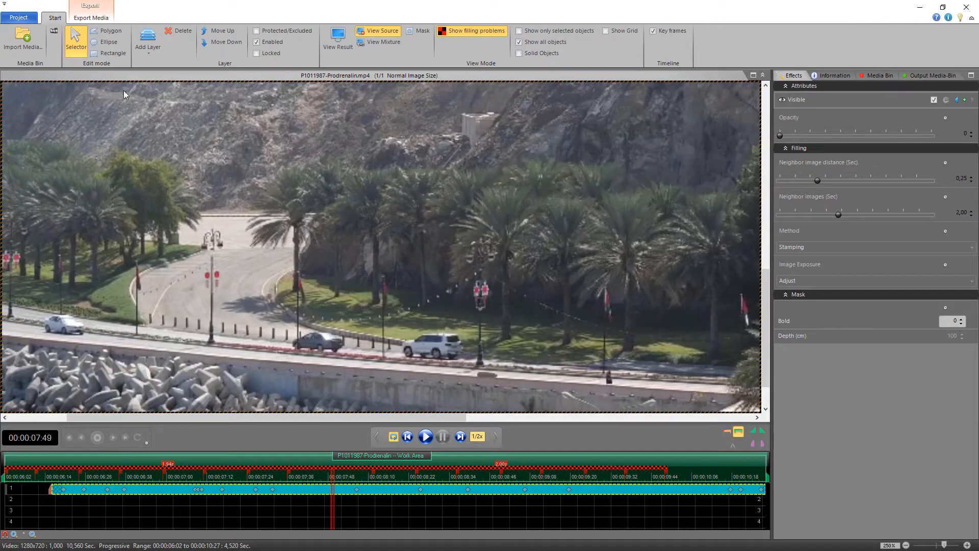
# Step: Draw a larger rectangular mask around the white SUV and its surroundings at 00:00:07:49 and accept it
pyautogui.click(109, 54)
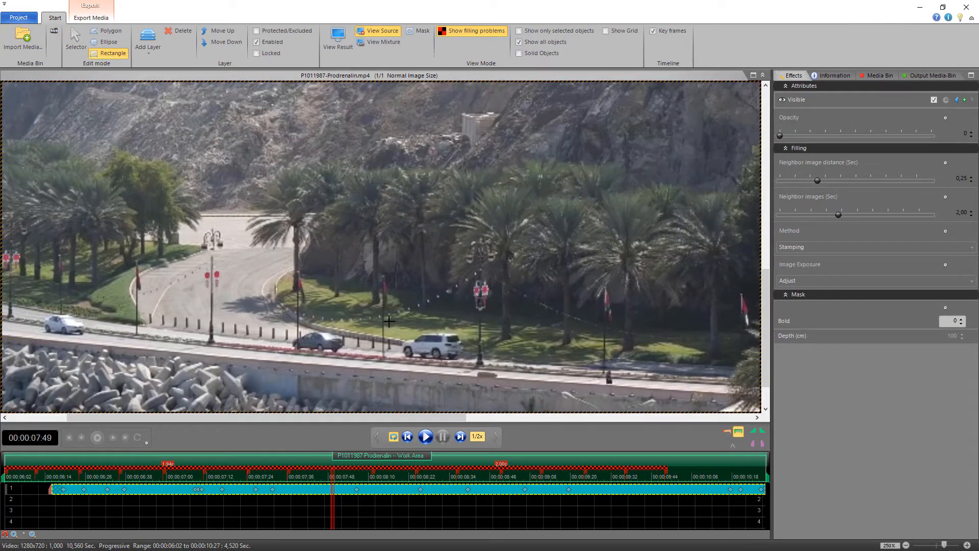
pyautogui.moveTo(393, 317); pyautogui.dragTo(476, 369)
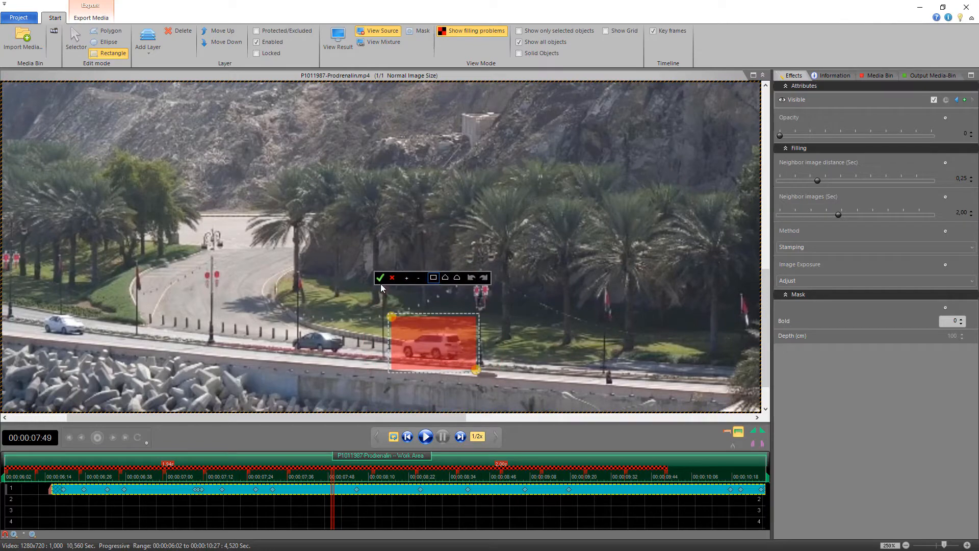
pyautogui.click(381, 280)
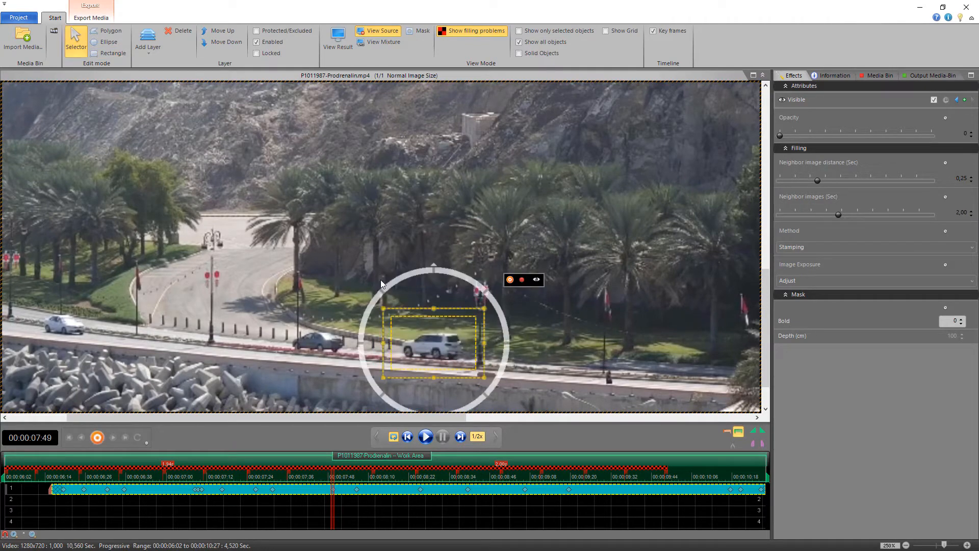
# Step: Check that the rectangle follows the SUV, then preview the removal in the result view by scrubbing and playing the clip
pyautogui.moveTo(334, 475); pyautogui.dragTo(400, 491)
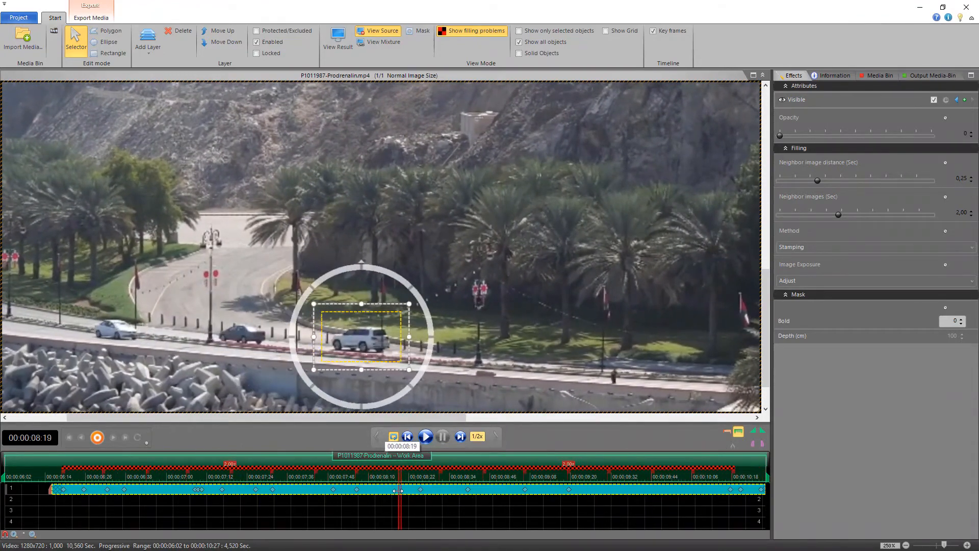
pyautogui.click(338, 49)
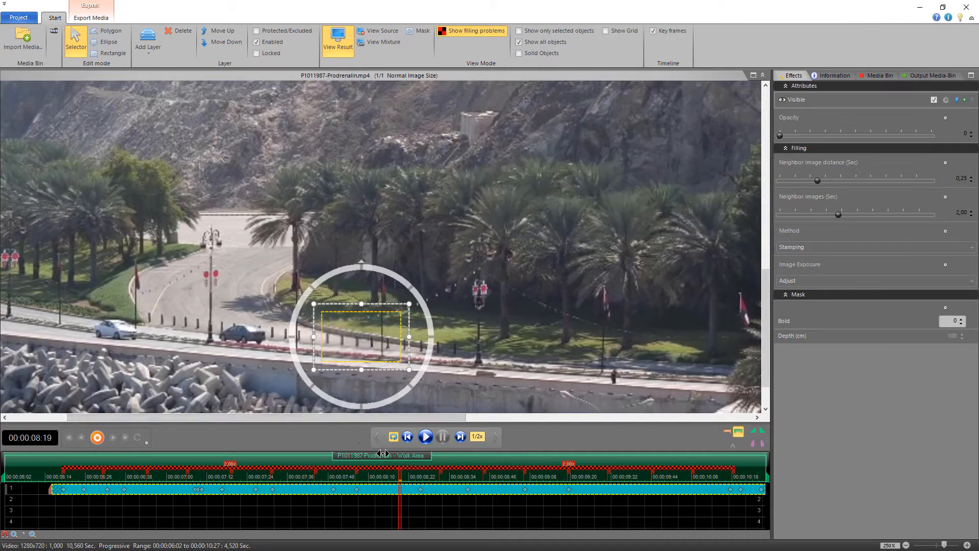
pyautogui.moveTo(404, 463); pyautogui.dragTo(352, 465)
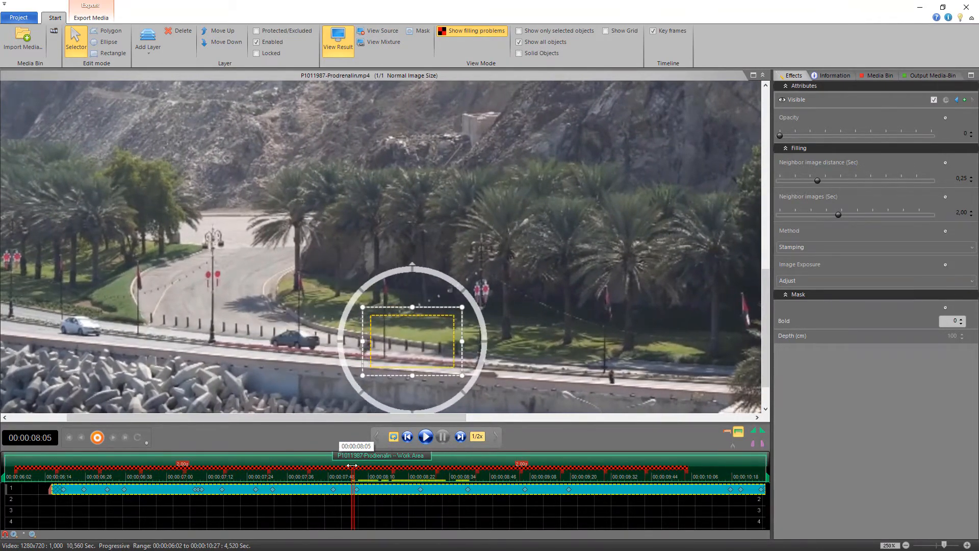
pyautogui.click(426, 437)
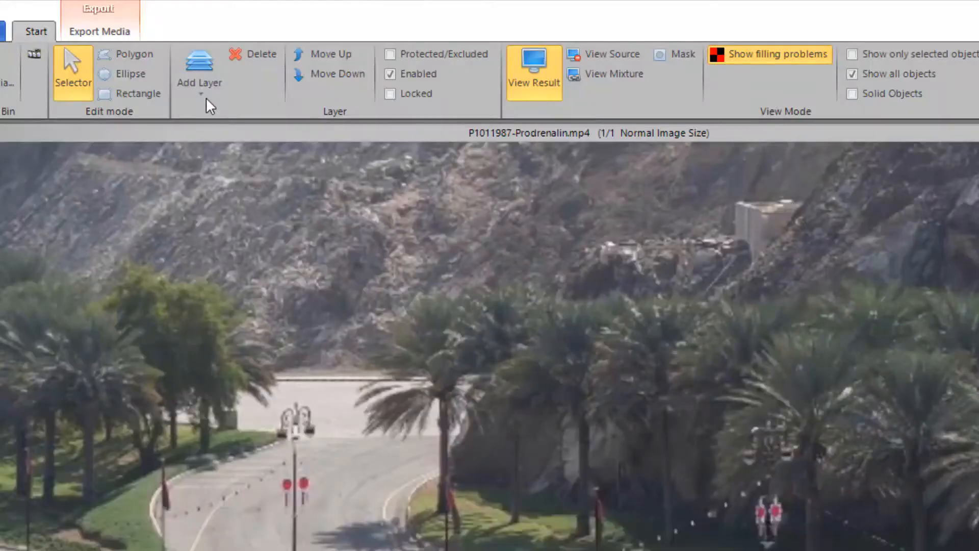
# Step: Add a Protection/Exclusion layer and draw an accepted rectangular mask around the dark car ahead of the SUV at 00:00:07:19
pyautogui.click(206, 97)
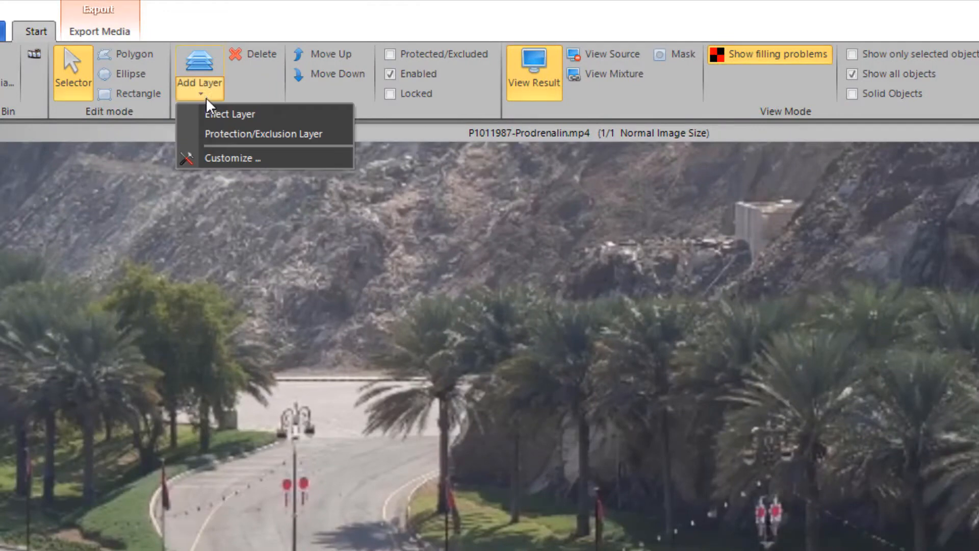
pyautogui.click(211, 134)
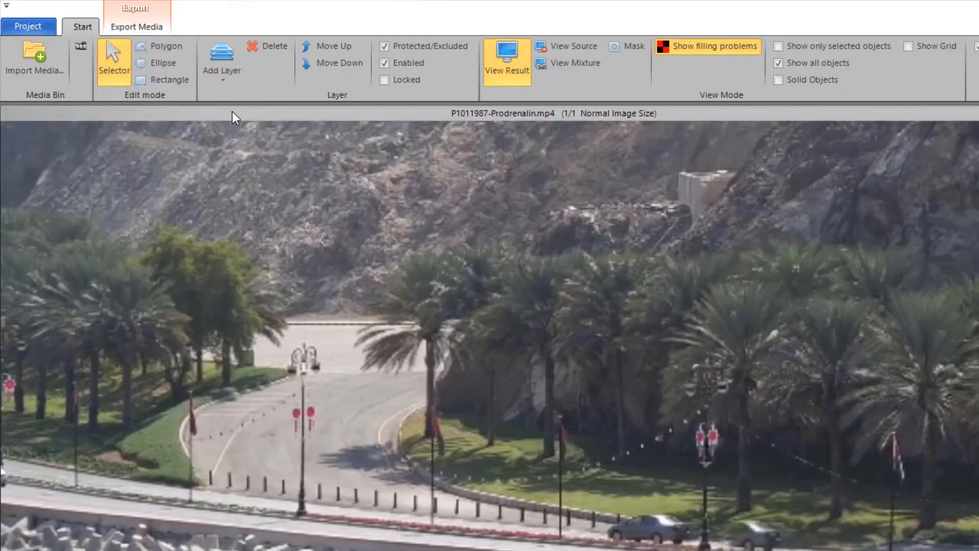
pyautogui.click(174, 81)
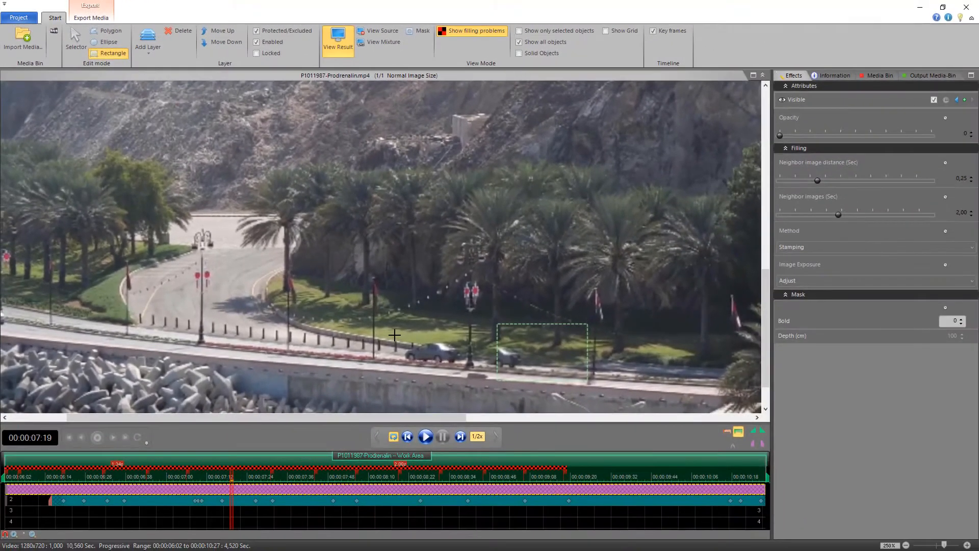
pyautogui.moveTo(393, 332); pyautogui.dragTo(472, 371)
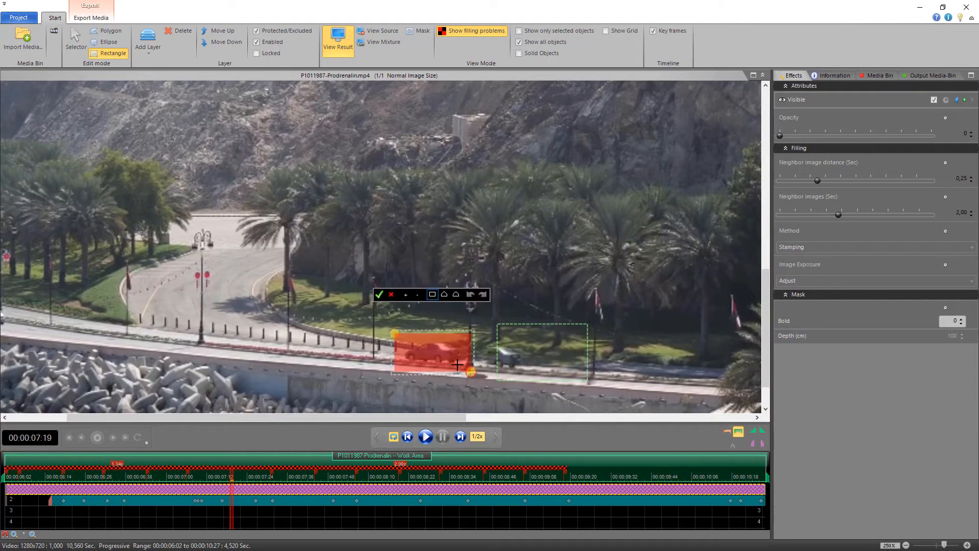
pyautogui.click(449, 361)
pyautogui.moveTo(448, 361)
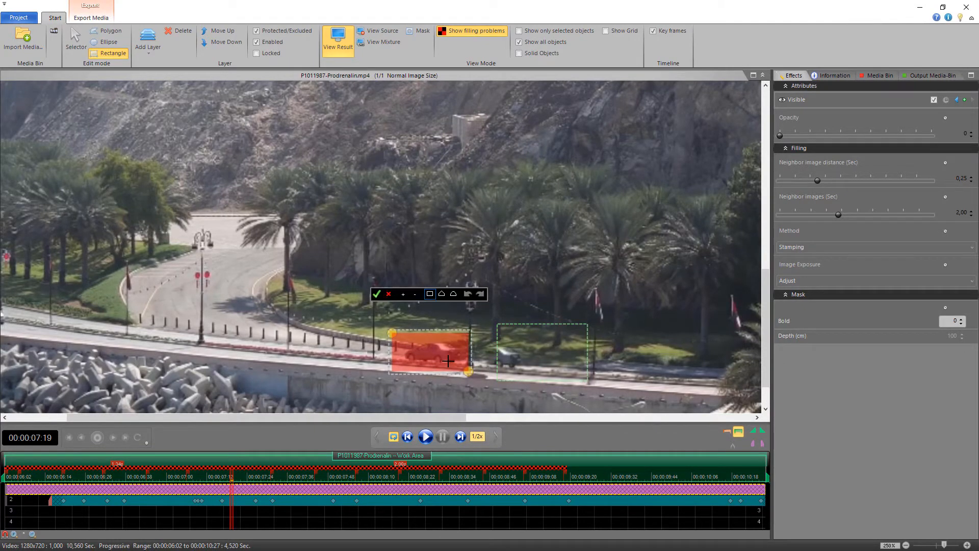
pyautogui.click(378, 295)
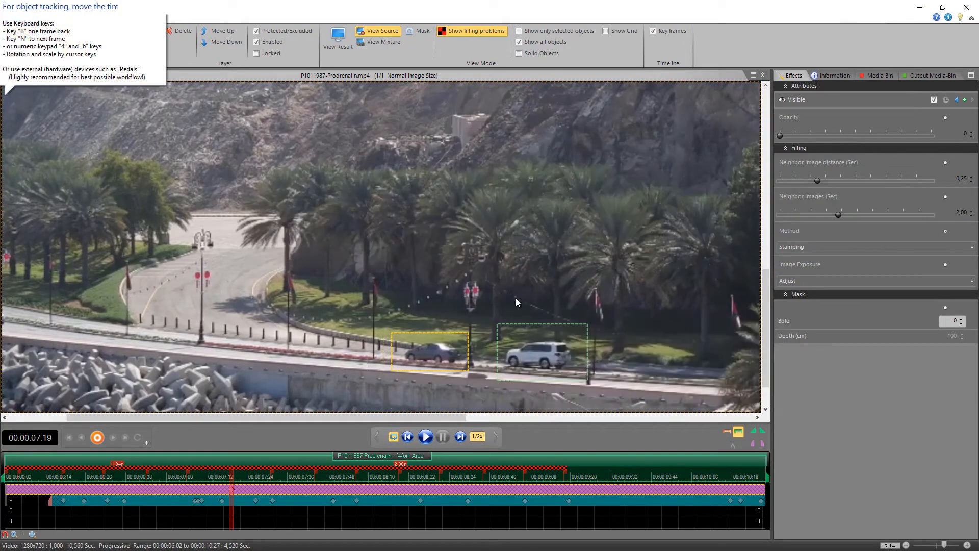
# Step: Track the dark car forward from 00:00:07:19 past 00:00:09:32, moving, rotating and scaling the protection rectangle to follow it
pyautogui.press('n')
pyautogui.press('n')
pyautogui.press('n')
pyautogui.press('n')
pyautogui.press('n')
pyautogui.press('n')
pyautogui.press('n')
pyautogui.press('n')
pyautogui.press('n')
pyautogui.press('n')
pyautogui.press('n')
pyautogui.press('n')
pyautogui.press('n')
pyautogui.press('n')
pyautogui.press('n')
pyautogui.press('n')
pyautogui.press('n')
pyautogui.press('n')
pyautogui.press('n')
pyautogui.press('n')
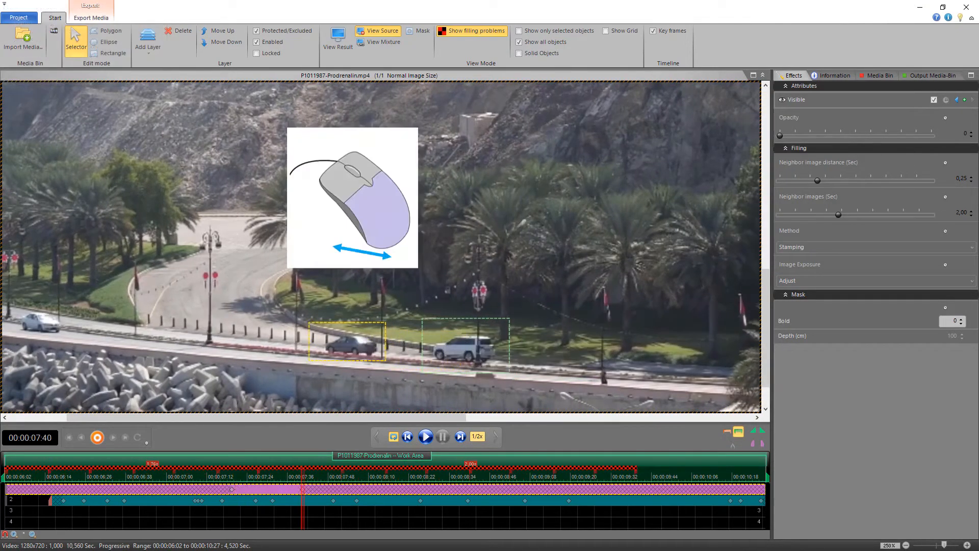
pyautogui.press('Right')
pyautogui.press('Right')
pyautogui.press('Right')
pyautogui.press('Right')
pyautogui.press('Right')
pyautogui.press('Right')
pyautogui.press('Right')
pyautogui.press('Right')
pyautogui.press('Right')
pyautogui.press('Right')
pyautogui.press('Right')
pyautogui.press('Right')
pyautogui.press('Right')
pyautogui.press('Right')
pyautogui.press('Right')
pyautogui.press('Right')
pyautogui.press('Right')
pyautogui.press('Right')
pyautogui.press('Right')
pyautogui.press('Right')
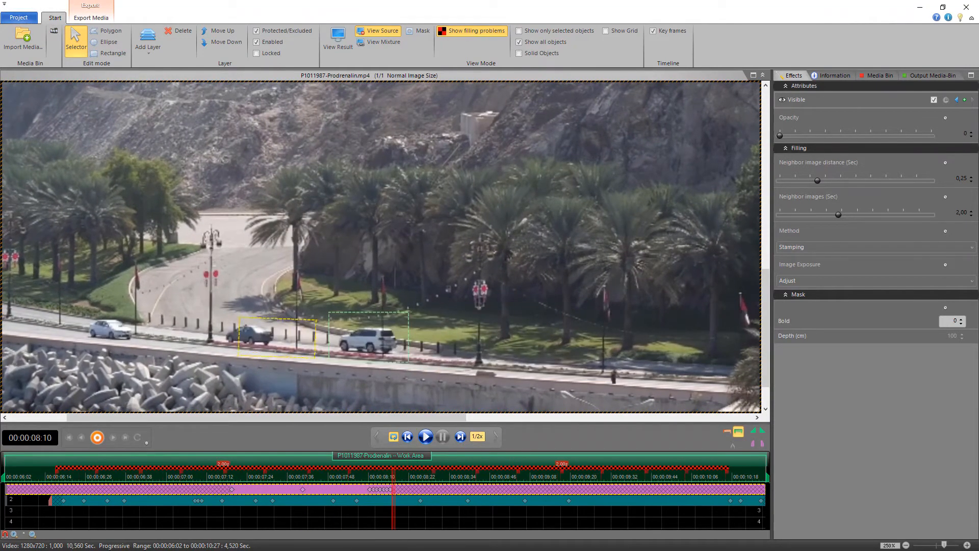
pyautogui.press('Right')
pyautogui.press('Right')
pyautogui.press('Right')
pyautogui.press('Right')
pyautogui.press('Right')
pyautogui.press('Right')
pyautogui.press('Right')
pyautogui.press('Right')
pyautogui.press('Right')
pyautogui.press('Right')
pyautogui.press('Right')
pyautogui.press('Right')
pyautogui.press('Right')
pyautogui.press('Right')
pyautogui.press('Right')
pyautogui.press('Right')
pyautogui.press('Right')
pyautogui.press('Right')
pyautogui.press('Right')
pyautogui.press('Right')
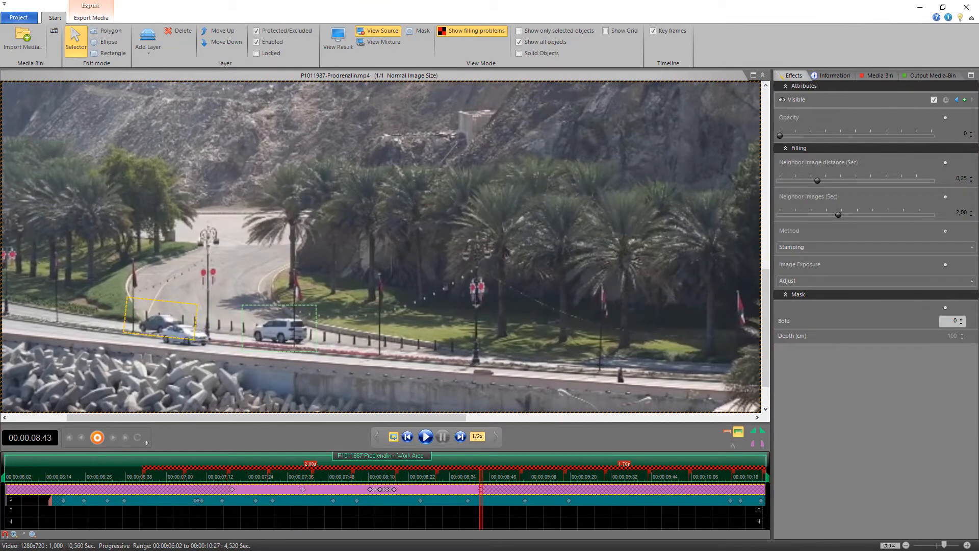
pyautogui.press('Right')
pyautogui.press('Right')
pyautogui.press('Right')
pyautogui.press('Right')
pyautogui.press('Right')
pyautogui.press('Right')
pyautogui.press('Right')
pyautogui.press('Right')
pyautogui.press('Right')
pyautogui.press('Right')
pyautogui.press('Right')
pyautogui.press('Right')
pyautogui.press('Right')
pyautogui.press('Right')
pyautogui.press('Right')
pyautogui.press('Right')
pyautogui.press('Right')
pyautogui.press('Right')
pyautogui.press('Right')
pyautogui.press('Right')
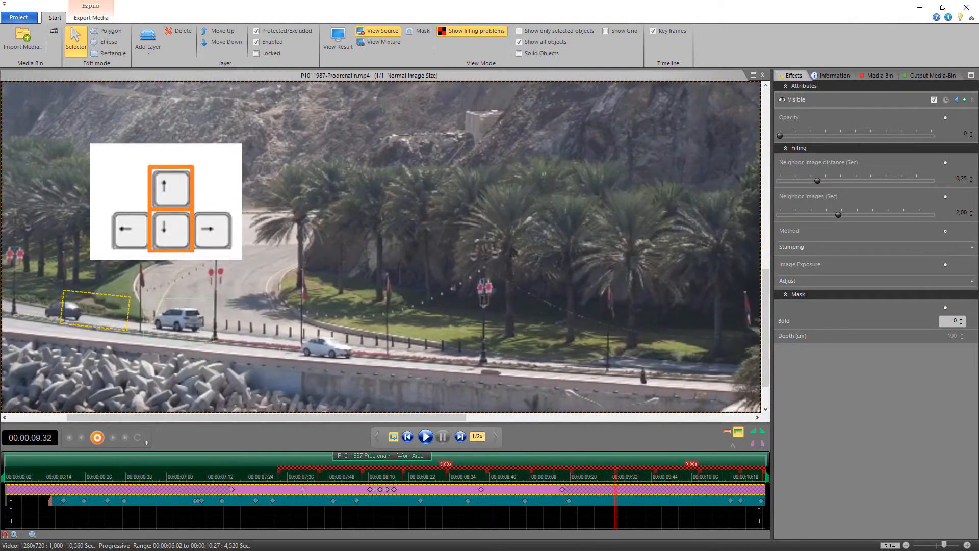
pyautogui.press('Down')
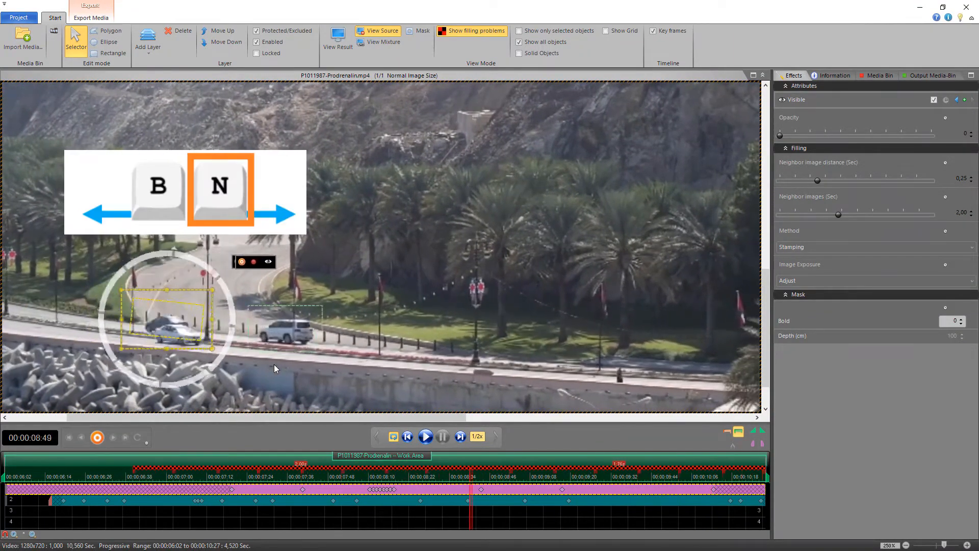
# Step: Return to the dark car's mask at 00:00:07:19 and track it manually frame by frame backward to 00:00:06:06
pyautogui.moveTo(424, 477); pyautogui.dragTo(232, 478)
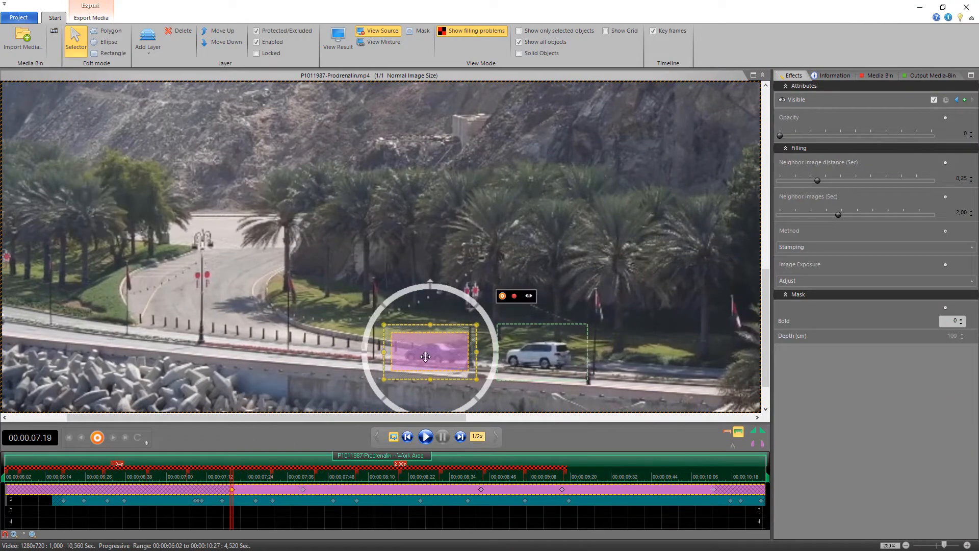
pyautogui.click(515, 298)
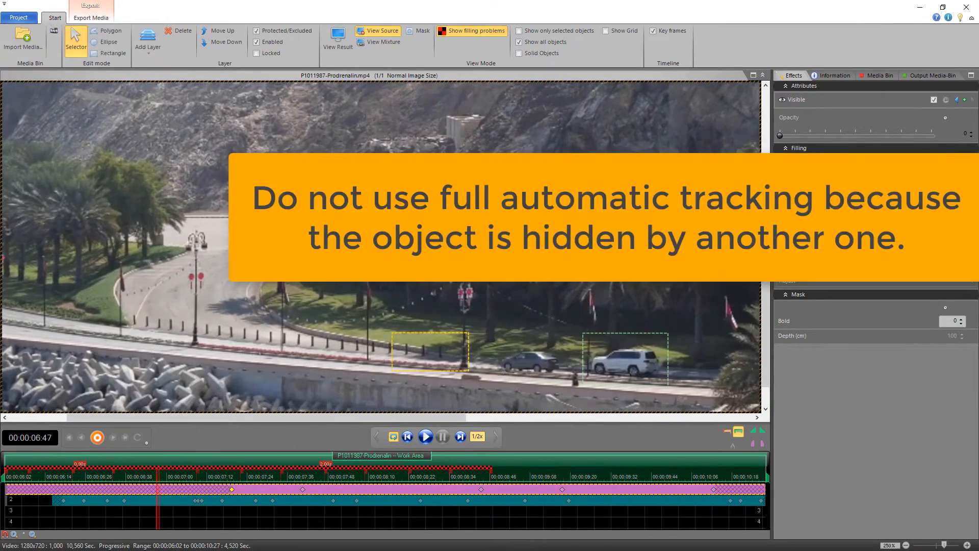
pyautogui.press('b')
pyautogui.press('b')
pyautogui.press('b')
pyautogui.press('b')
pyautogui.press('b')
pyautogui.press('b')
pyautogui.press('b')
pyautogui.press('b')
pyautogui.press('b')
pyautogui.press('b')
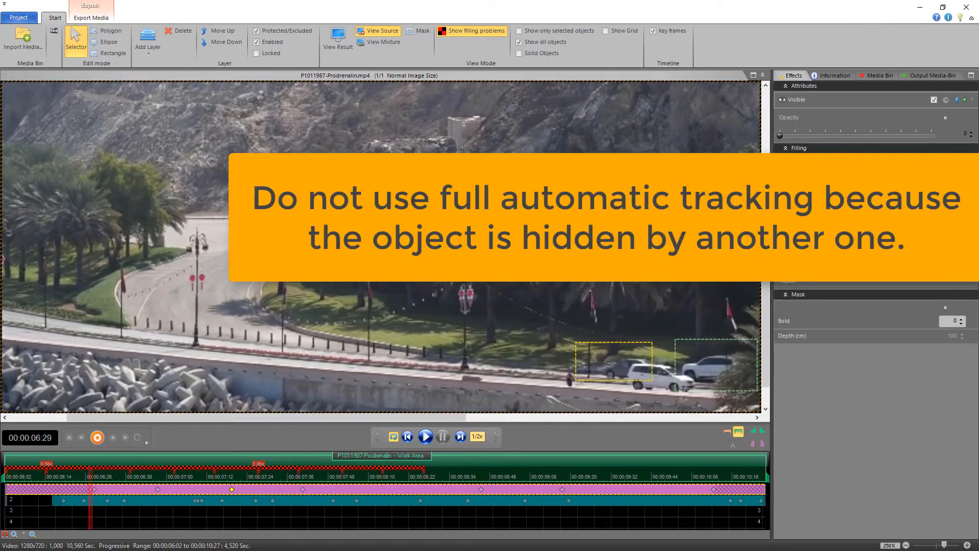
pyautogui.press('b')
pyautogui.press('b')
pyautogui.press('b')
pyautogui.press('b')
pyautogui.press('b')
pyautogui.press('b')
pyautogui.press('b')
pyautogui.press('b')
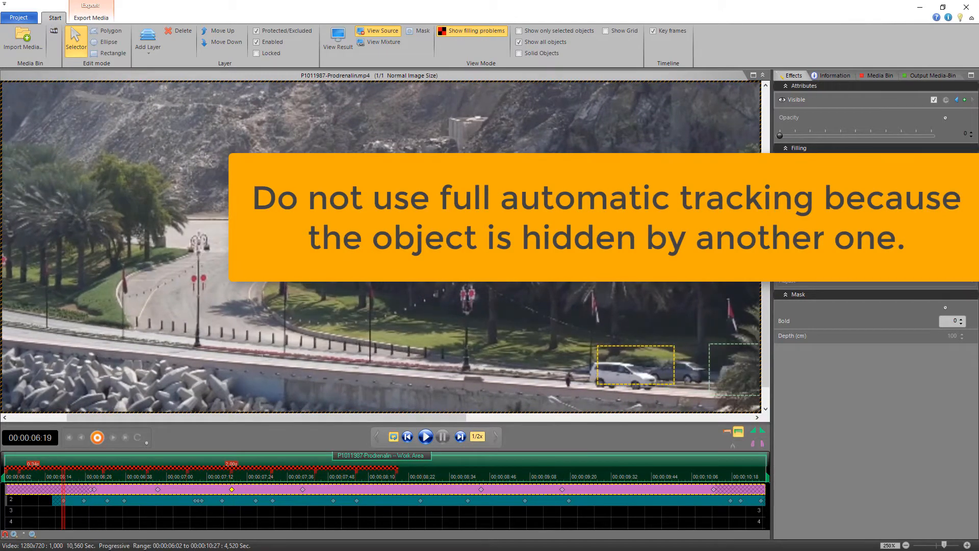
pyautogui.press('b')
pyautogui.press('b')
pyautogui.press('b')
pyautogui.press('b')
pyautogui.press('b')
pyautogui.press('b')
pyautogui.press('b')
pyautogui.press('b')
pyautogui.press('b')
pyautogui.press('b')
pyautogui.press('b')
pyautogui.press('b')
pyautogui.press('b')
pyautogui.press('b')
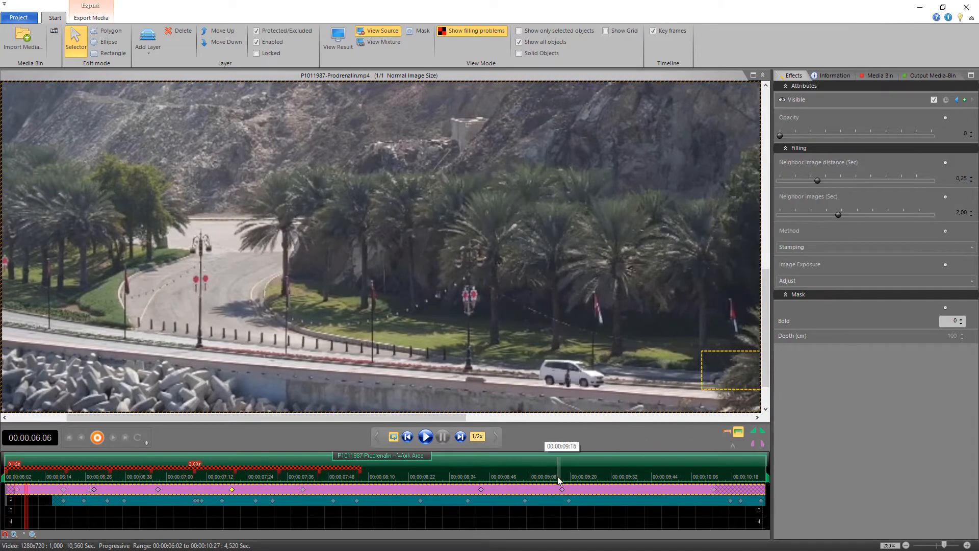
# Step: Check that the protection rectangle follows the dark car, then play the removal in the result view
pyautogui.moveTo(110, 478); pyautogui.dragTo(351, 483)
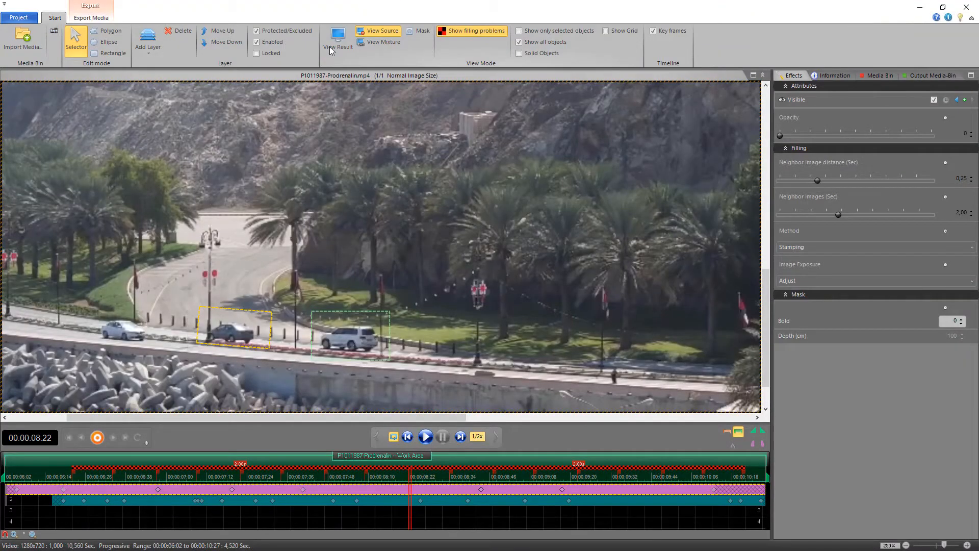
pyautogui.click(338, 39)
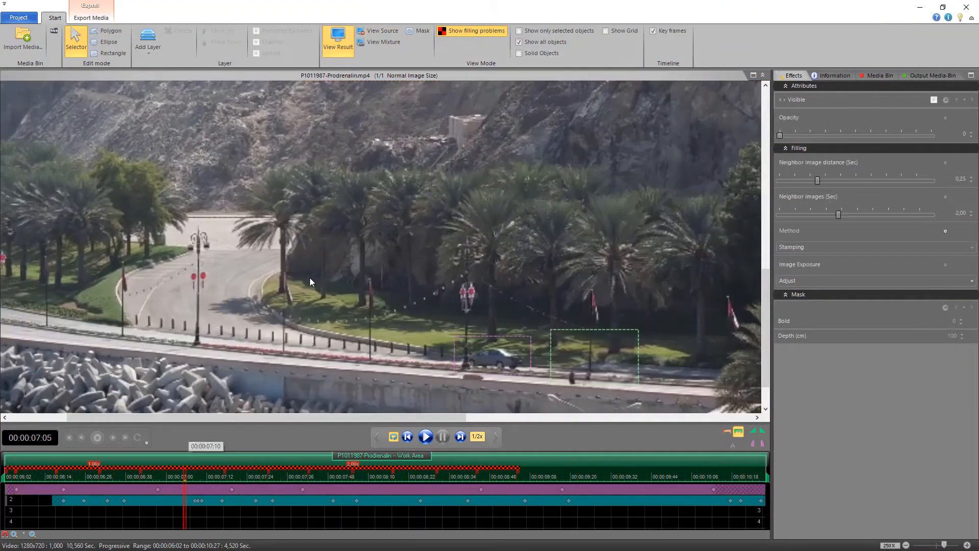
pyautogui.click(426, 437)
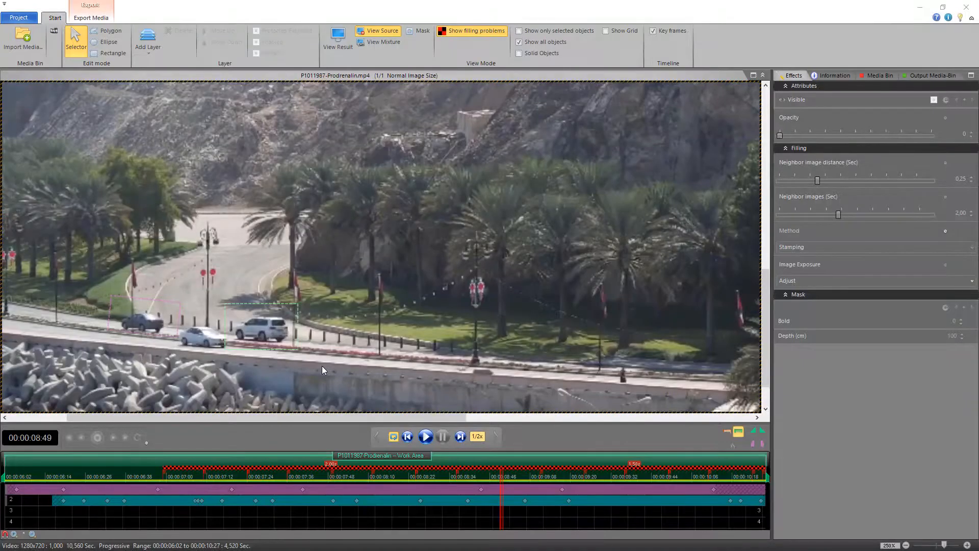
# Step: Add a second Protection/Exclusion layer and draw an accepted rectangular mask around the white sedan at 00:00:08:49
pyautogui.click(152, 55)
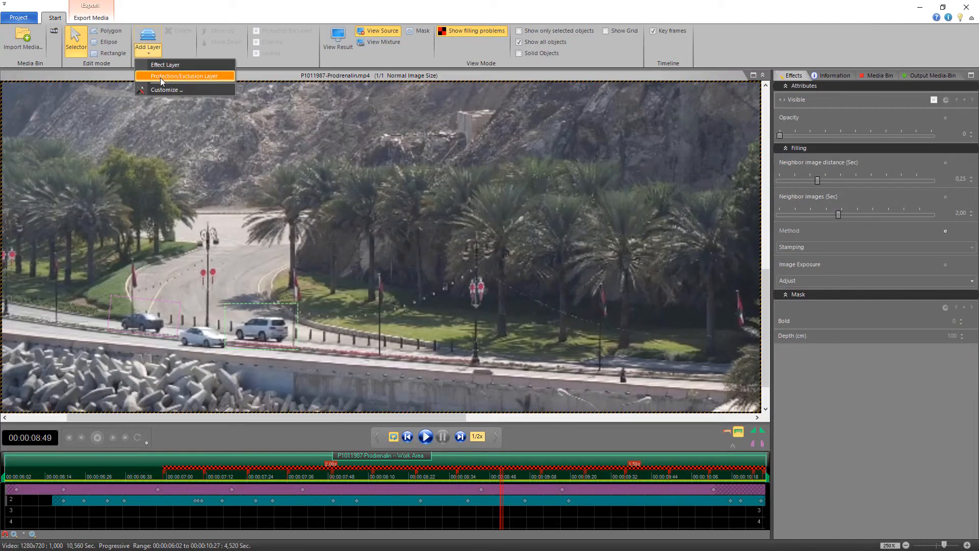
pyautogui.click(160, 77)
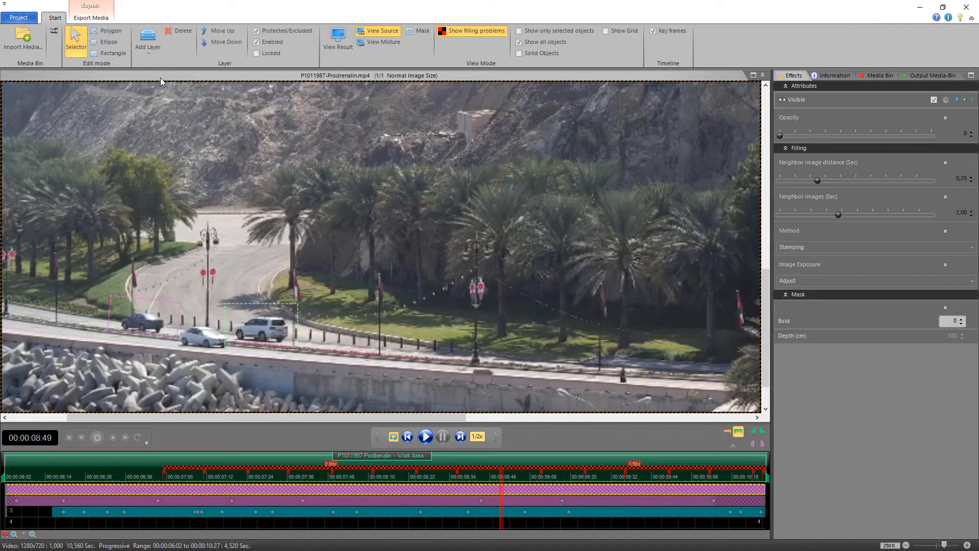
pyautogui.click(114, 53)
pyautogui.moveTo(174, 324); pyautogui.dragTo(234, 353)
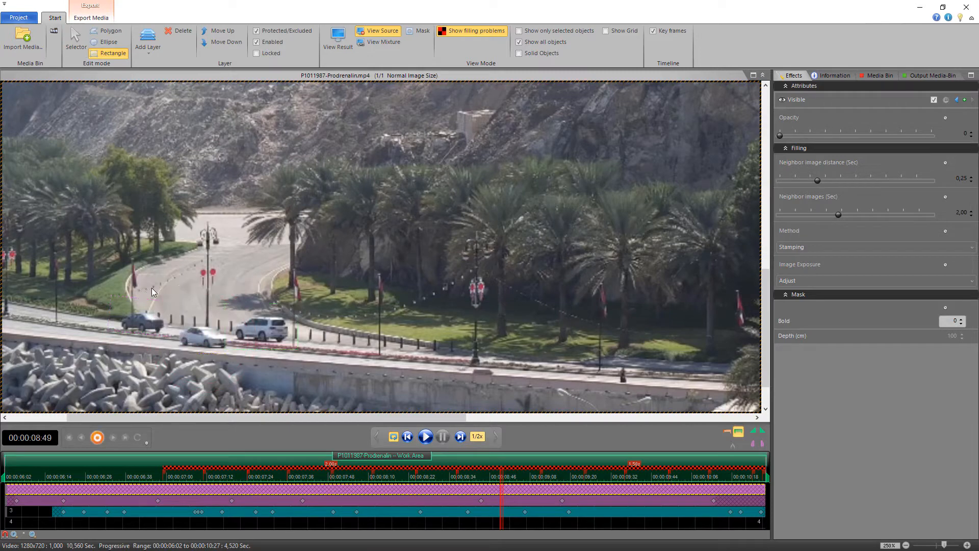
pyautogui.click(207, 337)
pyautogui.click(278, 289)
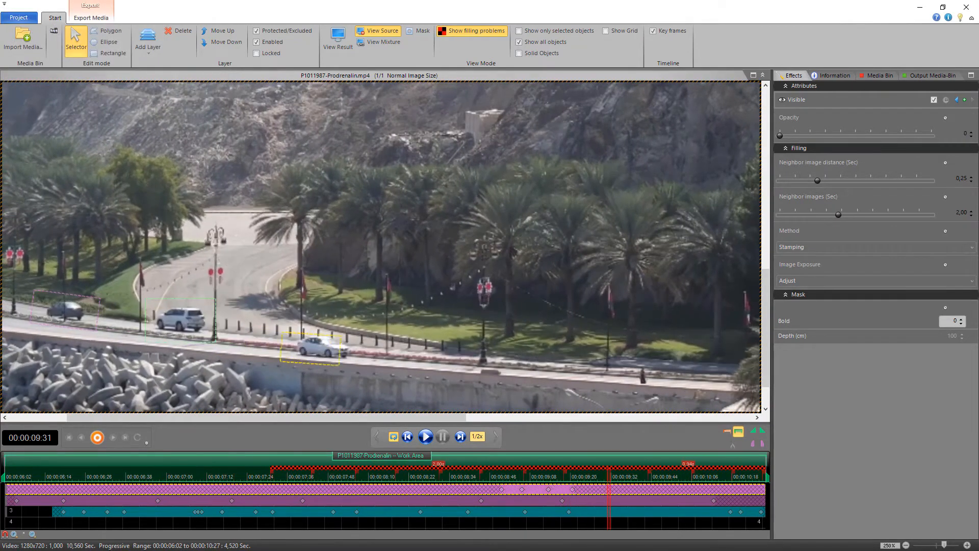
# Step: Trim the white sedan's exclusion layer to end at 00:00:09:31, then track its mask frame by frame backward to 00:00:08:14
pyautogui.click(761, 443)
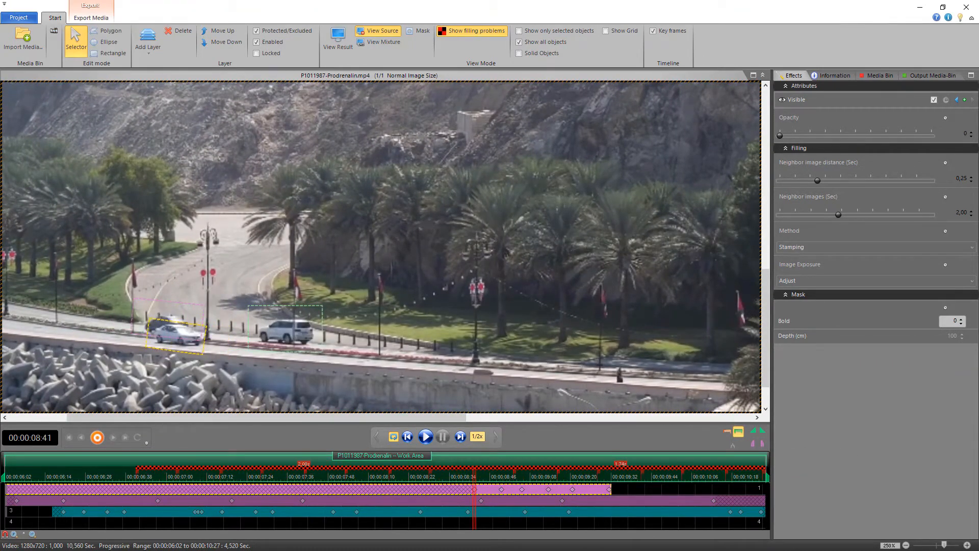
pyautogui.press('KP_Left')
pyautogui.press('KP_Left')
pyautogui.press('KP_Left')
pyautogui.press('KP_Left')
pyautogui.press('KP_Left')
pyautogui.press('KP_Left')
pyautogui.press('KP_Left')
pyautogui.press('KP_Left')
pyautogui.press('KP_Left')
pyautogui.press('KP_Left')
pyautogui.press('KP_Left')
pyautogui.press('KP_Left')
pyautogui.press('KP_Left')
pyautogui.press('KP_Left')
pyautogui.press('KP_Left')
pyautogui.press('KP_Left')
pyautogui.press('KP_Left')
pyautogui.press('KP_Left')
pyautogui.press('KP_Left')
pyautogui.press('KP_Left')
pyautogui.press('KP_Left')
pyautogui.press('KP_Left')
pyautogui.press('KP_Left')
pyautogui.press('KP_Left')
pyautogui.press('KP_Left')
pyautogui.press('KP_Left')
pyautogui.press('KP_Left')
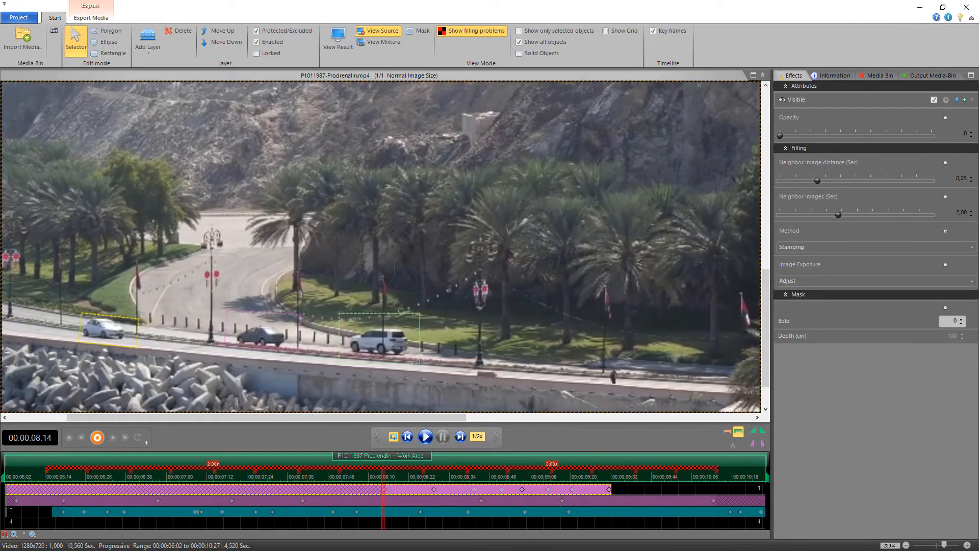
# Step: Deselect the sedan's layer and check its protection in the result view
pyautogui.click(179, 280)
pyautogui.moveTo(470, 475)
pyautogui.mouseDown()
pyautogui.moveTo(494, 476)
pyautogui.moveTo(498, 465)
pyautogui.moveTo(452, 461)
pyautogui.moveTo(582, 458)
pyautogui.moveTo(475, 461)
pyautogui.mouseUp()
pyautogui.click(337, 48)
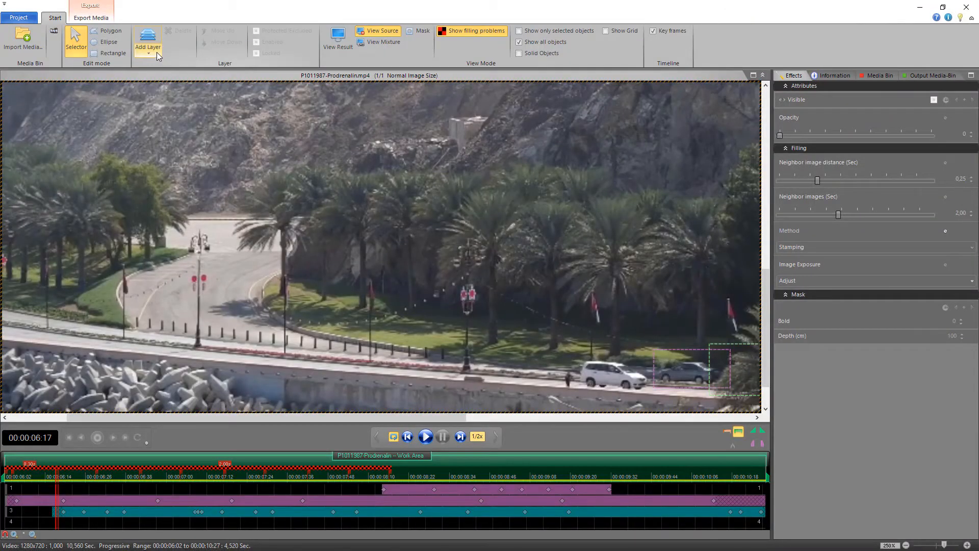
# Step: Add another Protection/Exclusion layer and draw an accepted polygon mask around the white van at 00:00:06:17
pyautogui.click(157, 52)
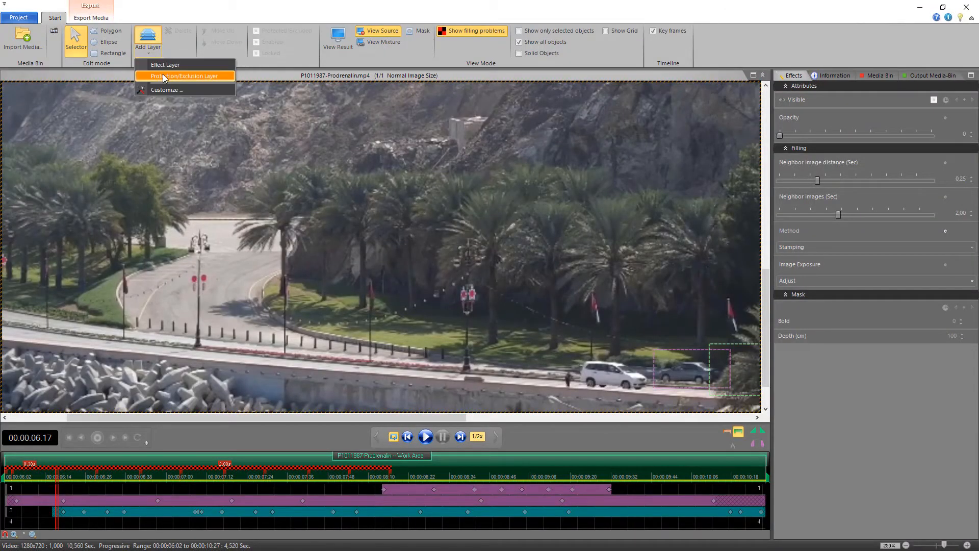
pyautogui.click(163, 74)
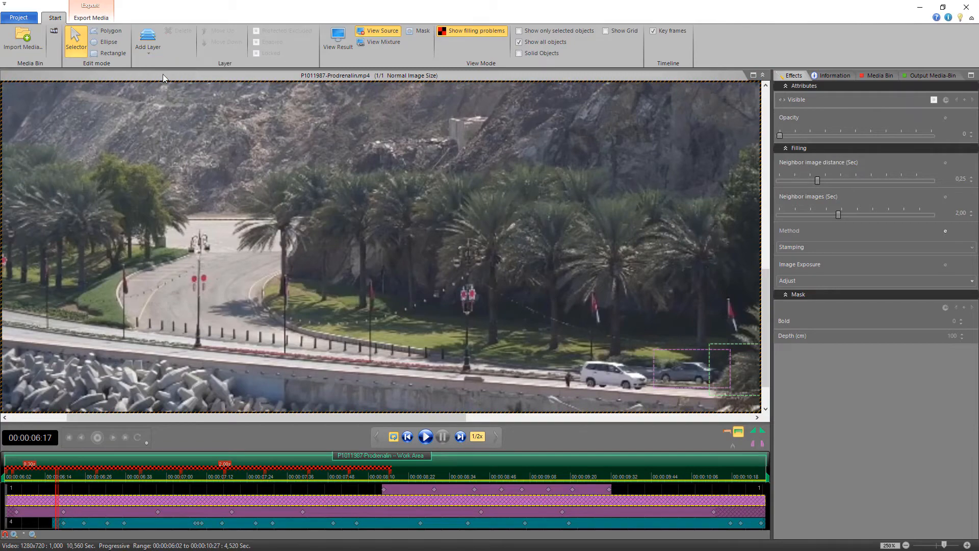
pyautogui.click(118, 32)
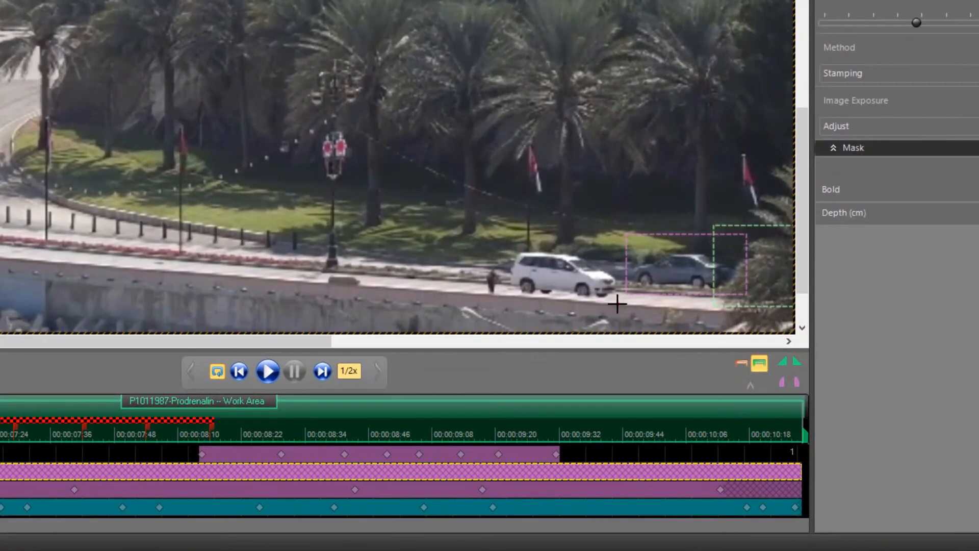
pyautogui.click(617, 305)
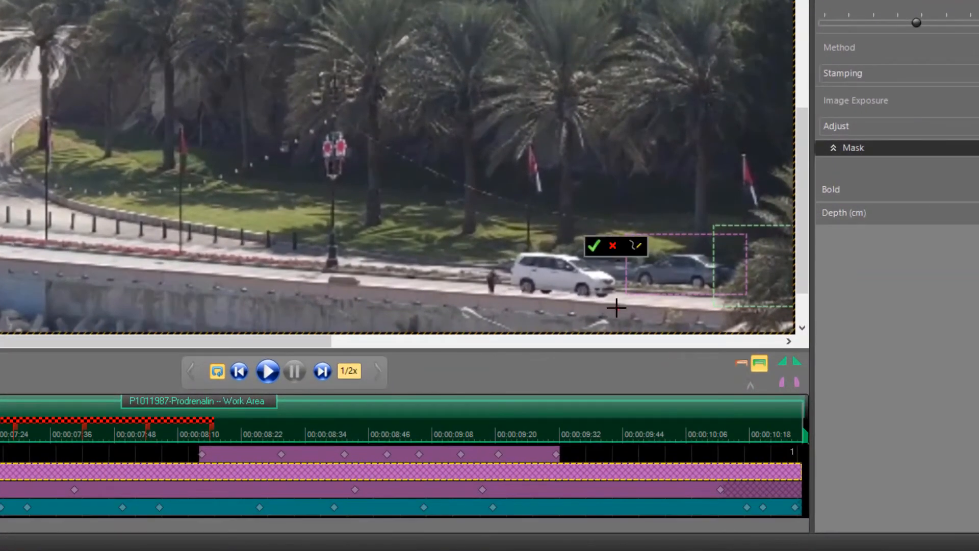
pyautogui.click(579, 247)
pyautogui.click(514, 249)
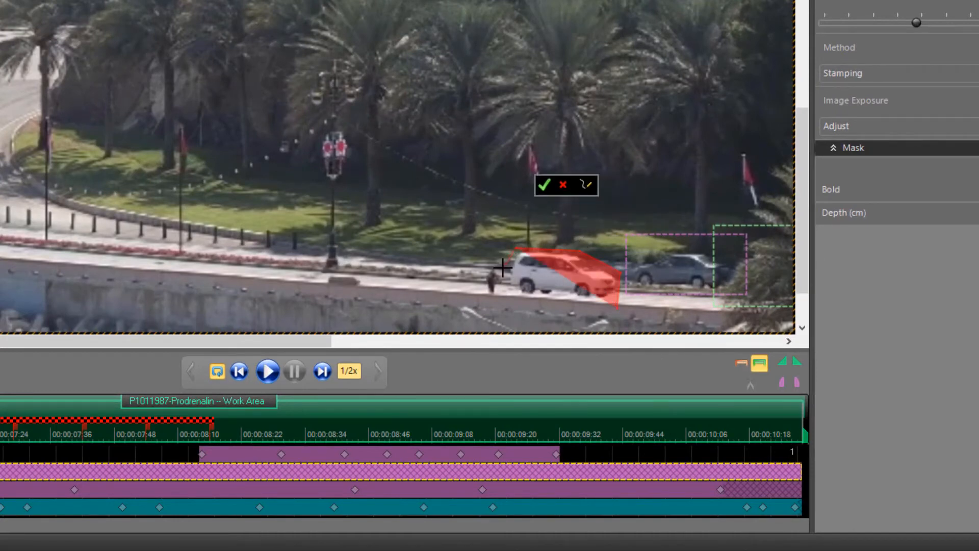
pyautogui.click(502, 267)
pyautogui.click(501, 303)
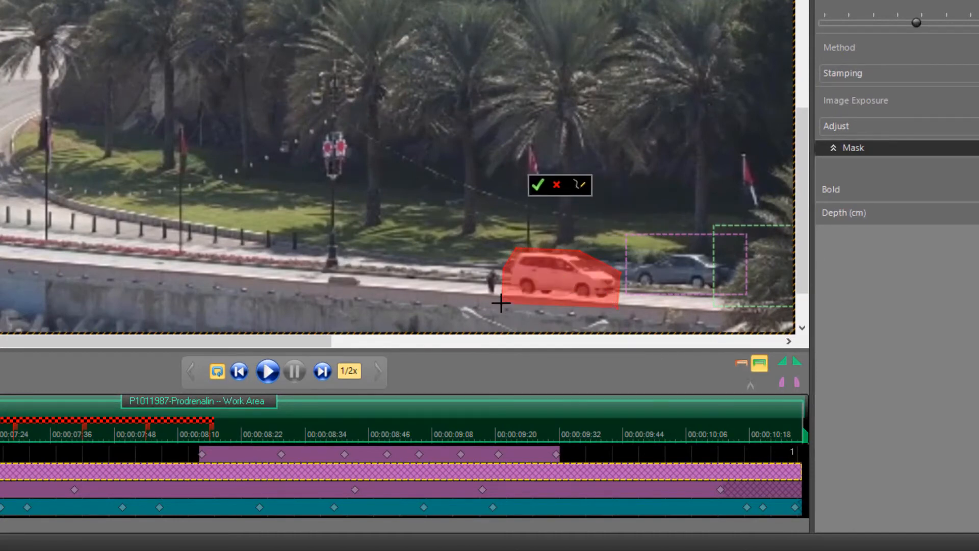
pyautogui.click(538, 185)
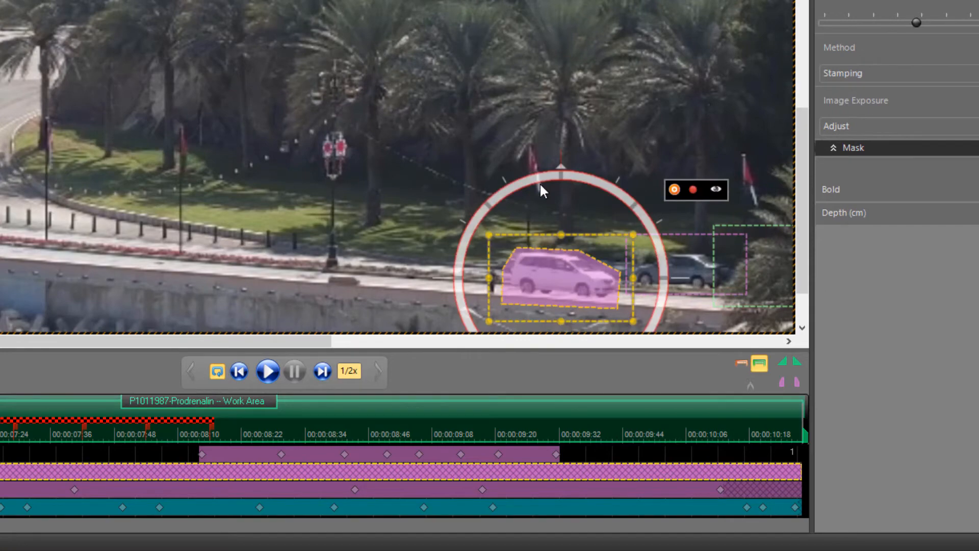
# Step: Track the van's polygon mask manually forward to 00:00:06:47, moving it to follow the van behind the palm
pyautogui.click(693, 189)
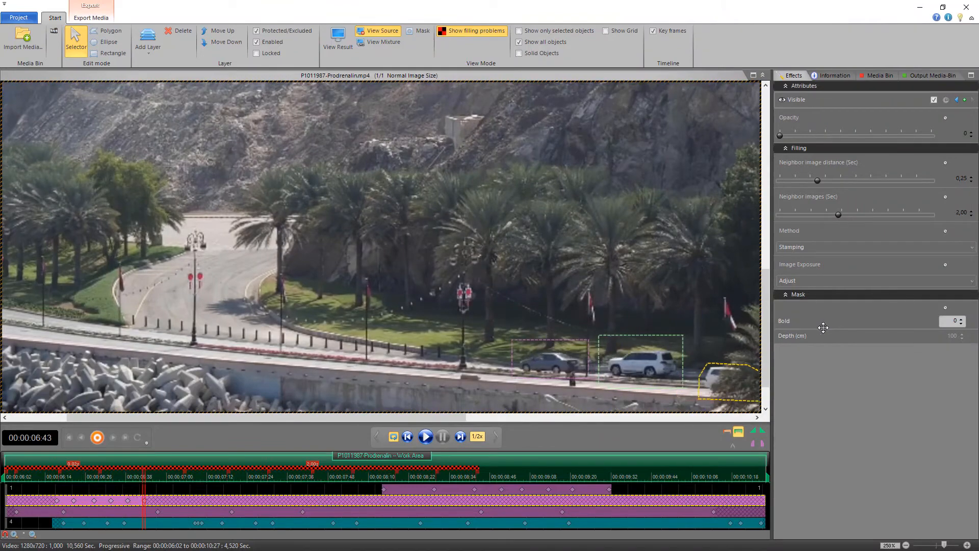
pyautogui.moveTo(824, 327); pyautogui.dragTo(843, 328)
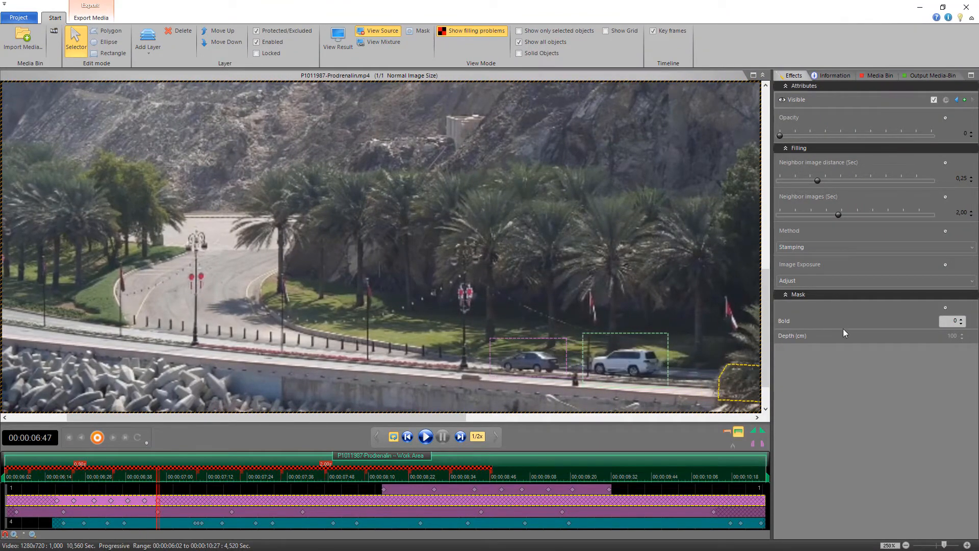
# Step: Return to 00:00:06:15, move the polygon mask onto the white van and trim the layer's start to that frame
pyautogui.press('Left')
pyautogui.press('Left')
pyautogui.press('Left')
pyautogui.press('Left')
pyautogui.press('Left')
pyautogui.press('Left')
pyautogui.press('Left')
pyautogui.press('Left')
pyautogui.press('Left')
pyautogui.press('Left')
pyautogui.press('Left')
pyautogui.press('Left')
pyautogui.press('Left')
pyautogui.press('Left')
pyautogui.press('Left')
pyautogui.press('Left')
pyautogui.press('Left')
pyautogui.press('Left')
pyautogui.press('Left')
pyautogui.press('Left')
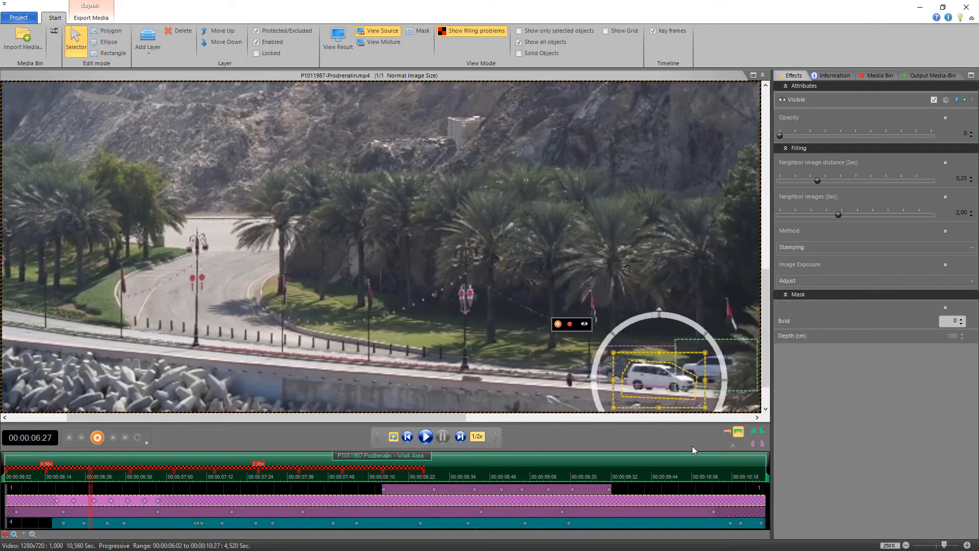
pyautogui.press('Left')
pyautogui.press('Left')
pyautogui.press('Left')
pyautogui.press('Left')
pyautogui.press('Left')
pyautogui.press('Left')
pyautogui.press('Left')
pyautogui.press('Left')
pyautogui.press('Left')
pyautogui.press('Left')
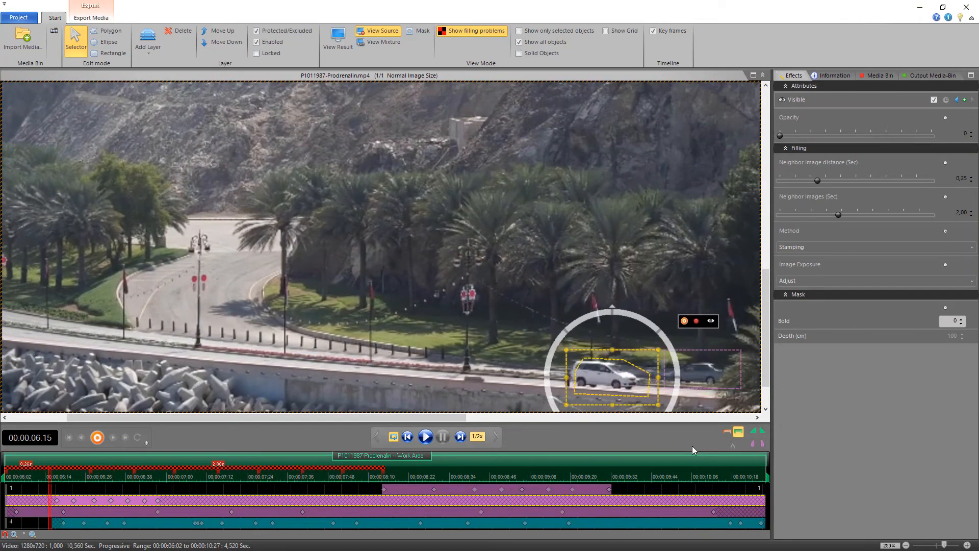
pyautogui.moveTo(617, 379); pyautogui.dragTo(608, 376)
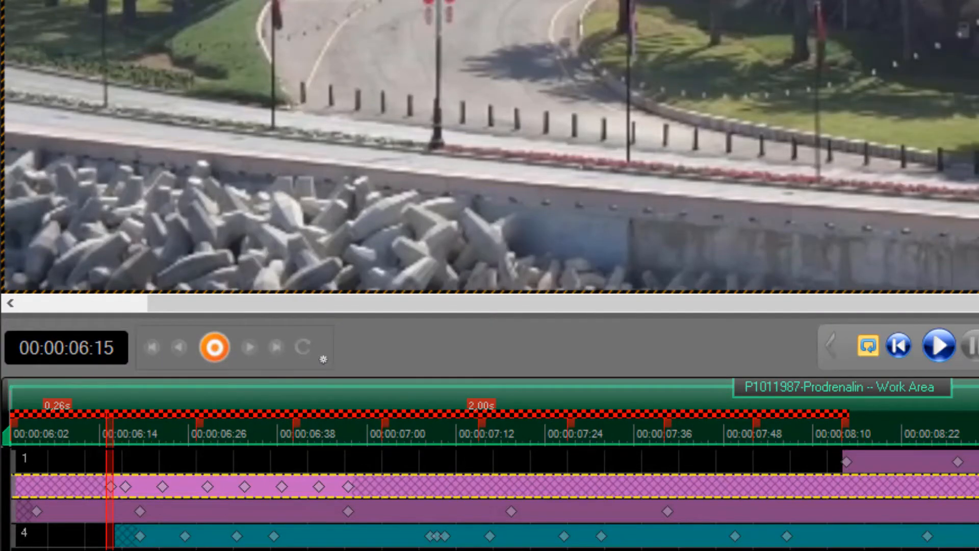
pyautogui.press('i')
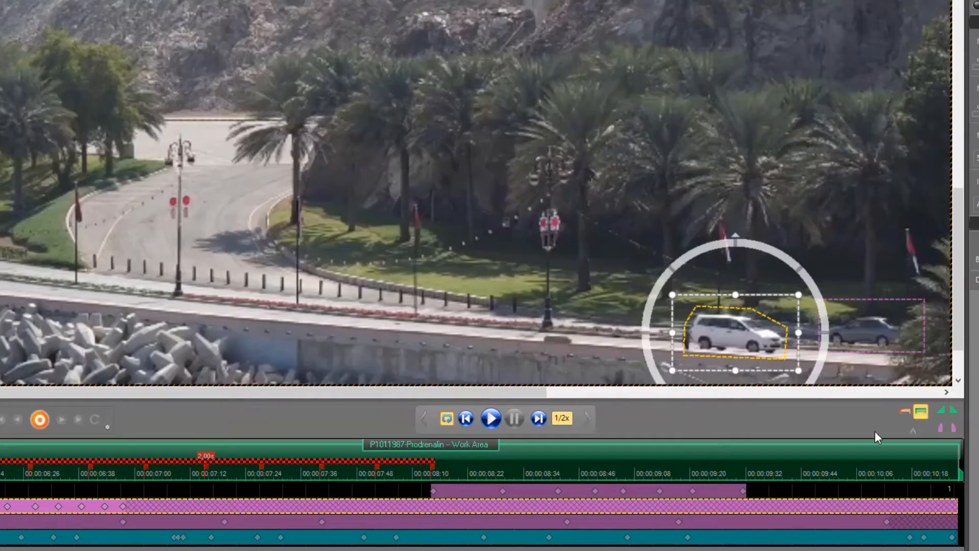
# Step: Trim the end of the van's exclusion layer just past its last key frame, where the van is behind the palm
pyautogui.press('Right')
pyautogui.press('Right')
pyautogui.press('Right')
pyautogui.press('Right')
pyautogui.press('Right')
pyautogui.press('Right')
pyautogui.press('Right')
pyautogui.press('Right')
pyautogui.press('Right')
pyautogui.press('Right')
pyautogui.press('Right')
pyautogui.press('Right')
pyautogui.press('Right')
pyautogui.press('Right')
pyautogui.press('Right')
pyautogui.press('Right')
pyautogui.press('Right')
pyautogui.press('Right')
pyautogui.press('Right')
pyautogui.press('Right')
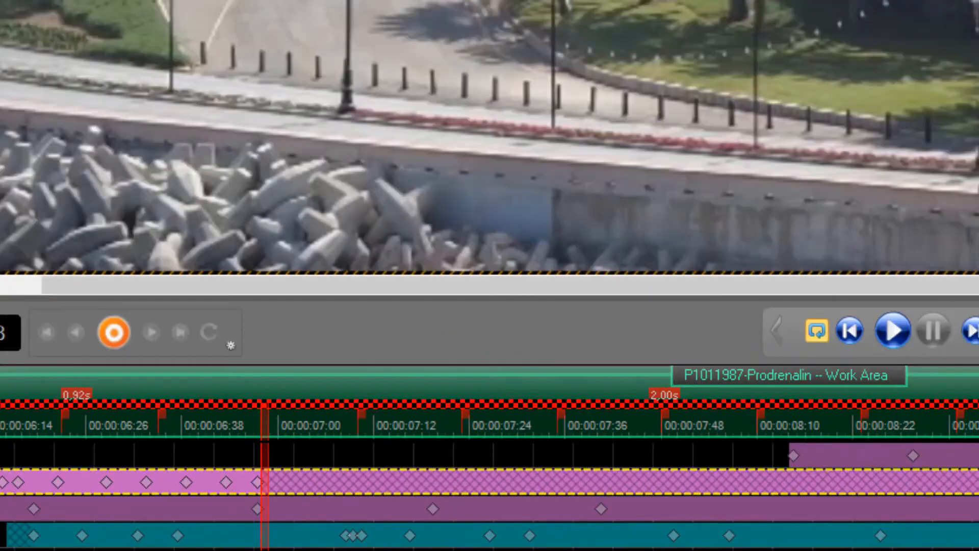
pyautogui.hotkey('alt', ']')
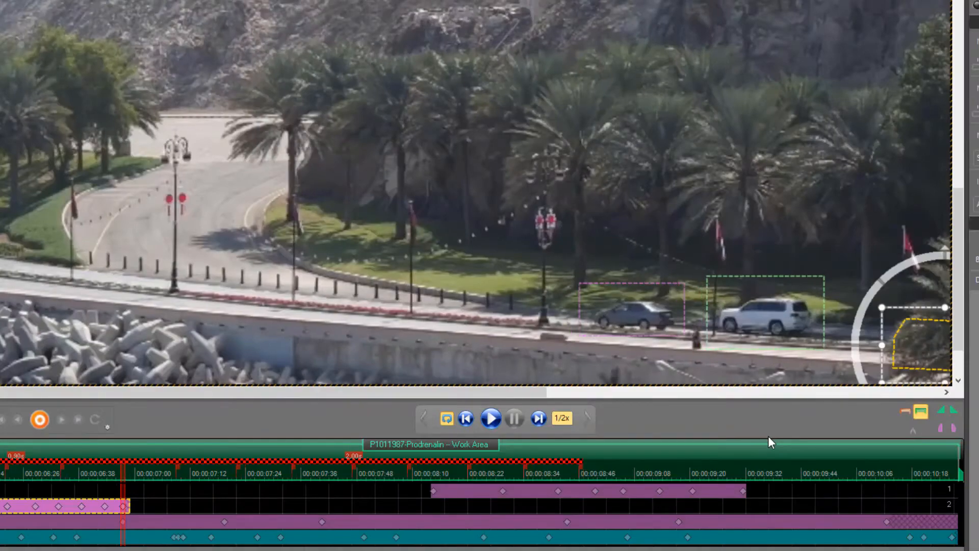
# Step: Check the van's protection from 00:00:06:24 in the result view, scrubbing forward and back to 00:00:06:10
pyautogui.press('Left')
pyautogui.press('Left')
pyautogui.press('Left')
pyautogui.press('Left')
pyautogui.press('Left')
pyautogui.press('Left')
pyautogui.press('Left')
pyautogui.press('Left')
pyautogui.press('Left')
pyautogui.press('Left')
pyautogui.press('Left')
pyautogui.press('Left')
pyautogui.press('Left')
pyautogui.press('Left')
pyautogui.press('Left')
pyautogui.press('Left')
pyautogui.press('Left')
pyautogui.press('Left')
pyautogui.press('Left')
pyautogui.press('Left')
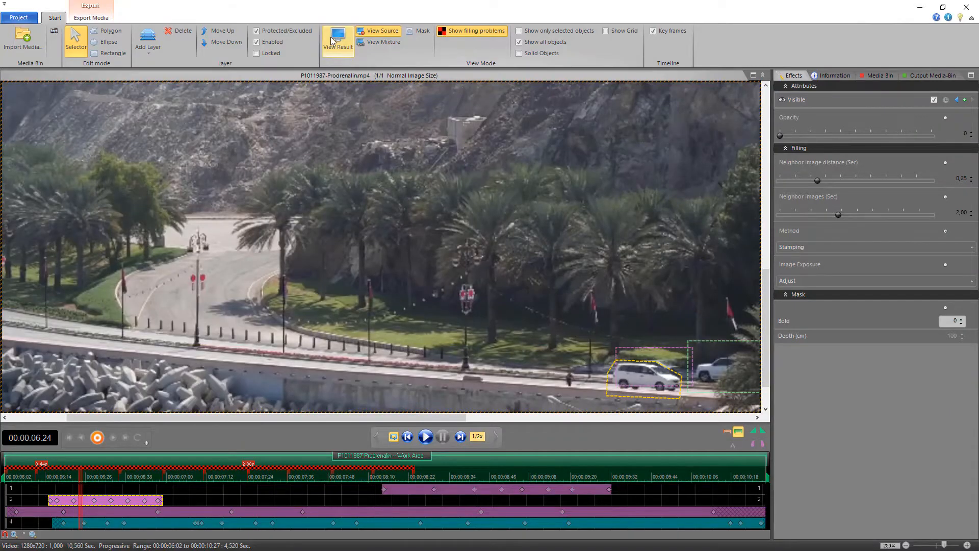
pyautogui.click(332, 39)
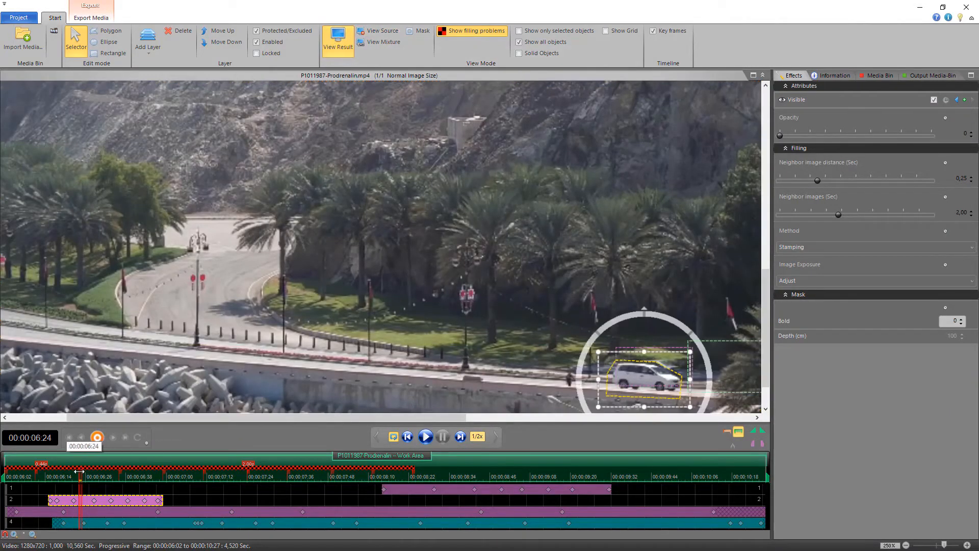
pyautogui.moveTo(79, 472); pyautogui.dragTo(111, 467)
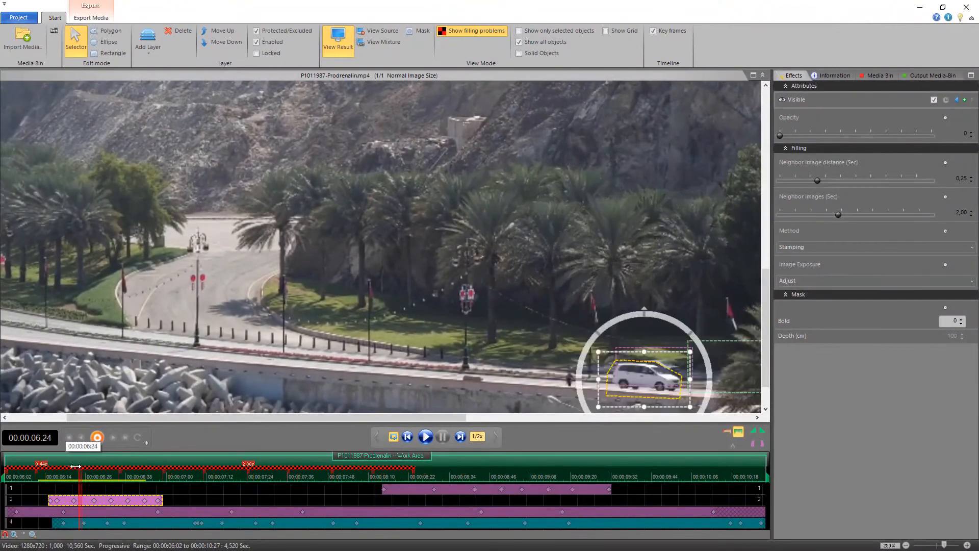
pyautogui.moveTo(75, 466); pyautogui.dragTo(32, 476)
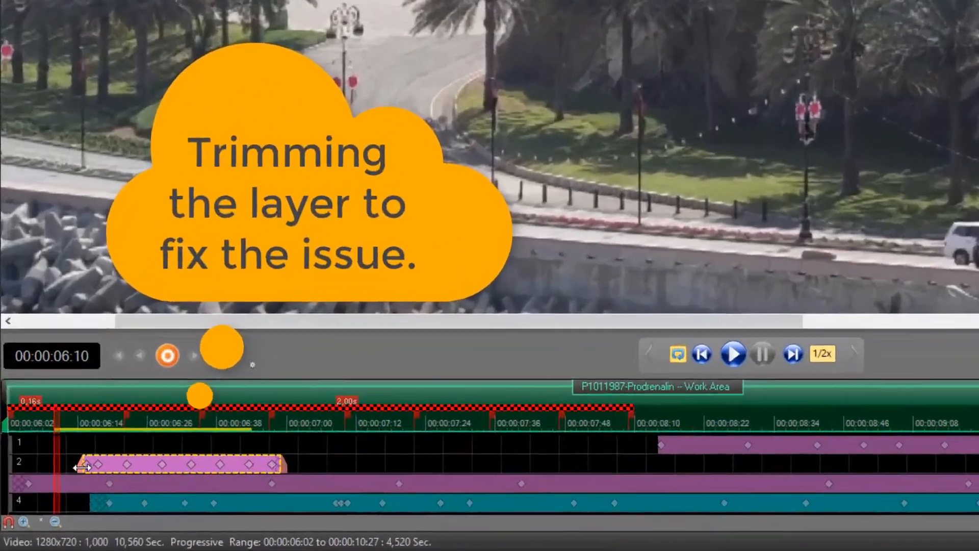
# Step: Extend the start of the van's exclusion layer to 00:00:06:10 and move its mask onto the van there
pyautogui.moveTo(81, 467); pyautogui.dragTo(55, 470)
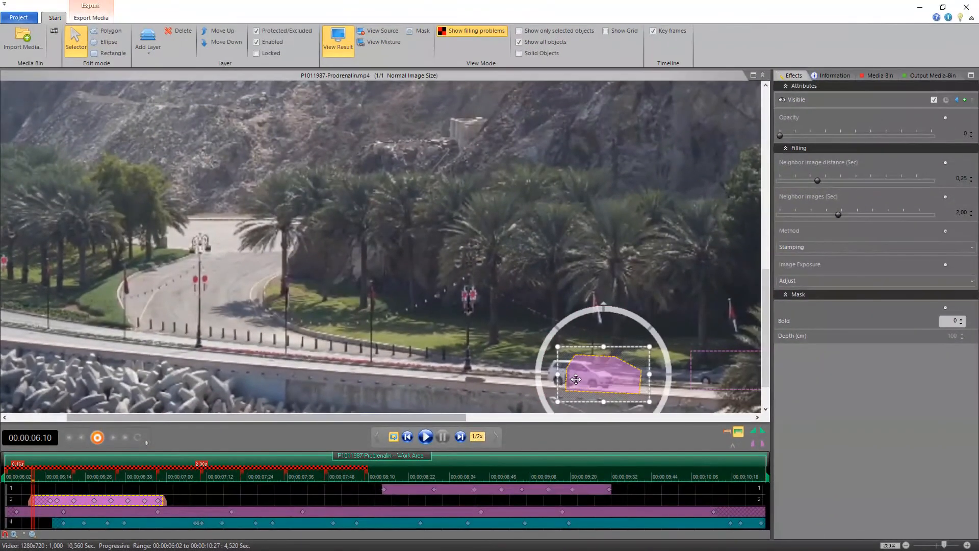
pyautogui.moveTo(570, 382); pyautogui.dragTo(550, 377)
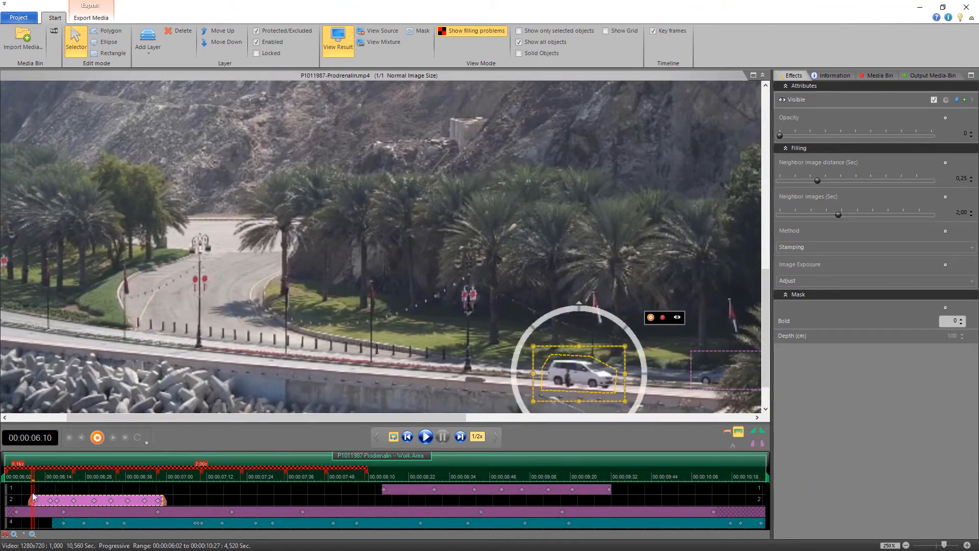
# Step: Scrub the result through the extended exclusion layer to check the white van's protection
pyautogui.click(44, 476)
pyautogui.moveTo(55, 471)
pyautogui.mouseDown()
pyautogui.moveTo(143, 465)
pyautogui.moveTo(23, 461)
pyautogui.moveTo(51, 460)
pyautogui.mouseUp()
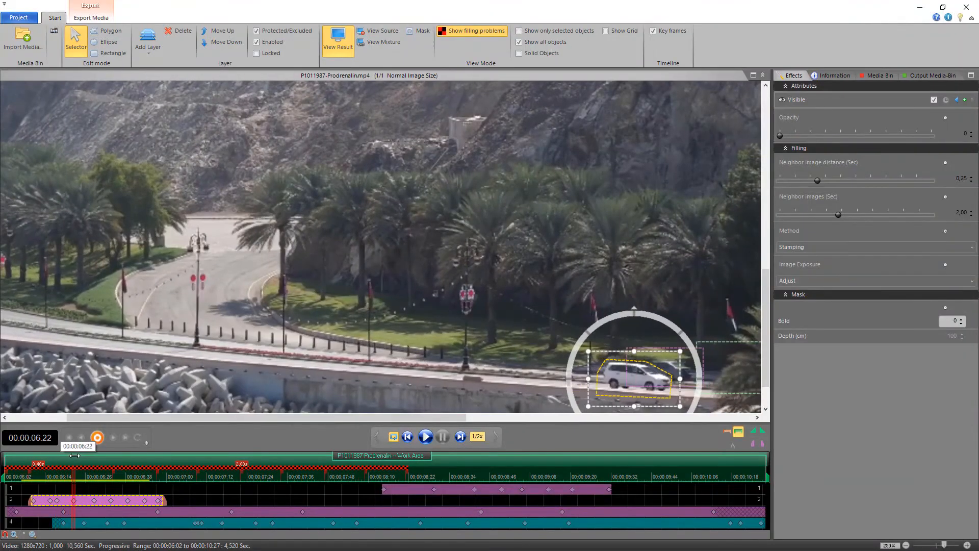
pyautogui.moveTo(100, 449); pyautogui.dragTo(141, 446)
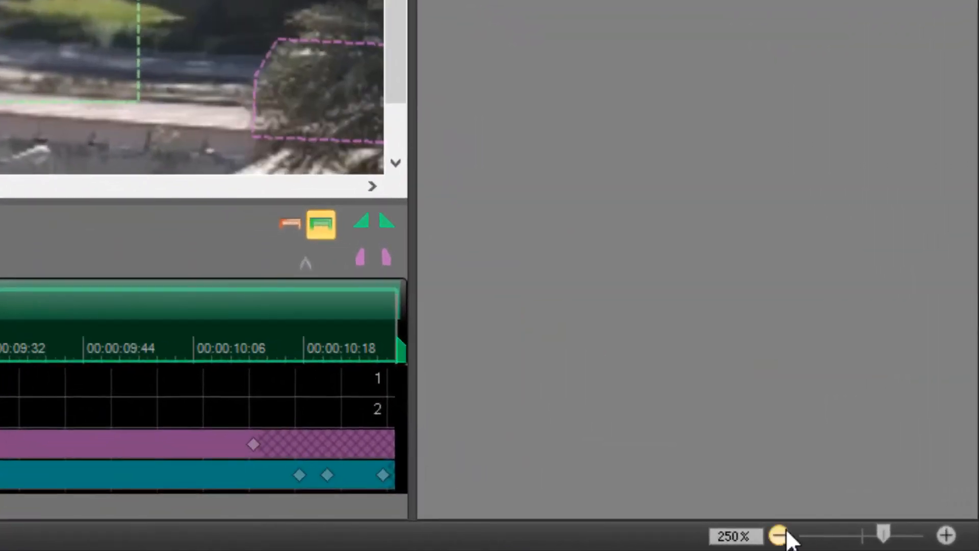
# Step: Play the removal result from 00:00:06:44 at 100% zoom and scrub back to 00:00:07:02 to inspect it
pyautogui.click(906, 545)
pyautogui.click(779, 536)
pyautogui.click(779, 536)
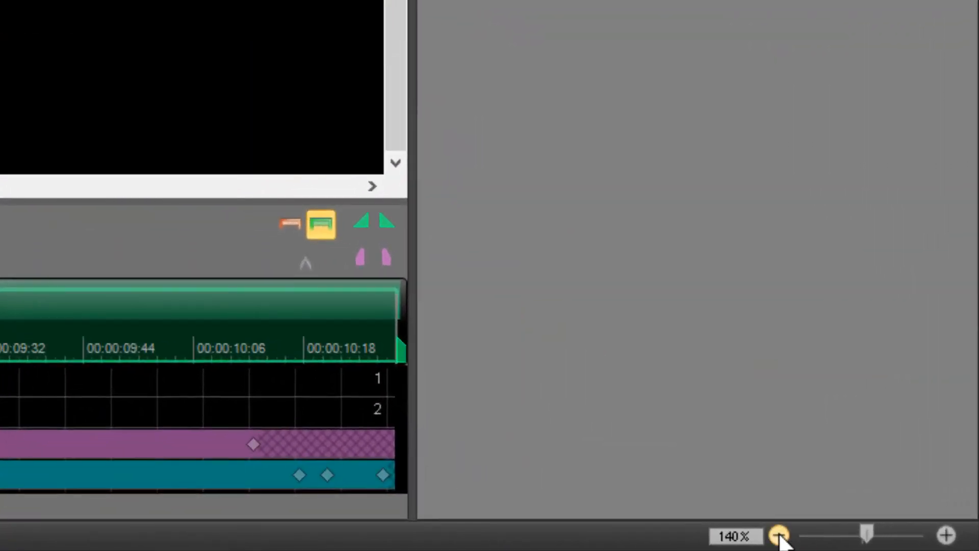
pyautogui.click(779, 536)
pyautogui.click(779, 536)
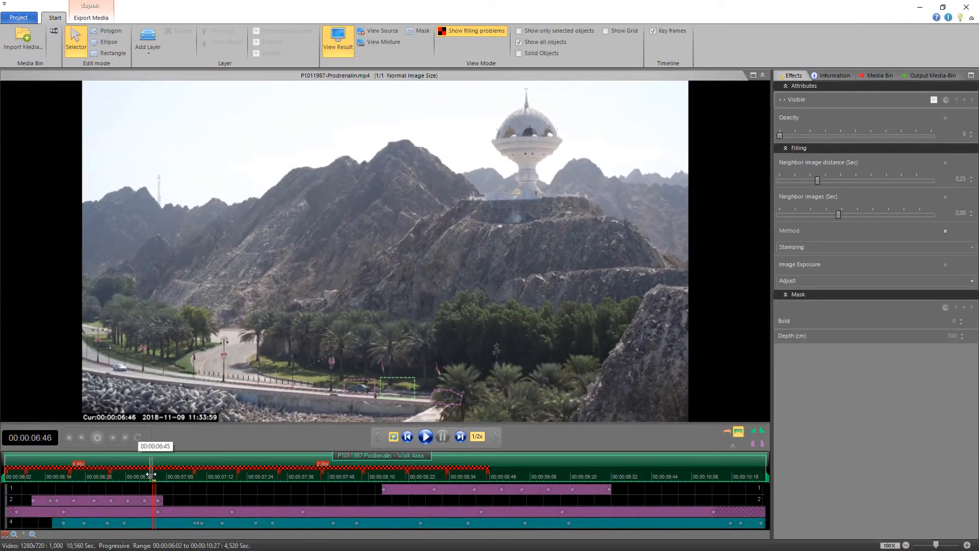
pyautogui.click(148, 474)
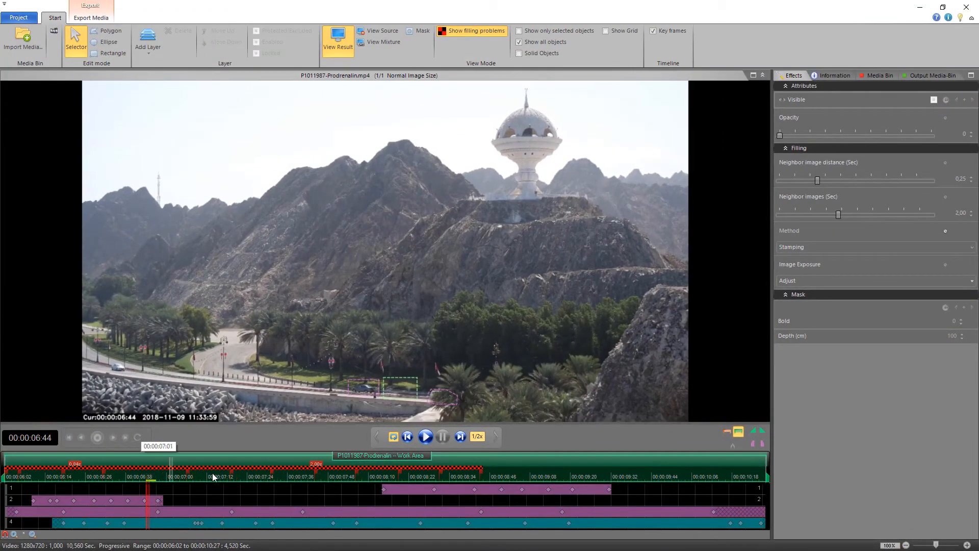
pyautogui.click(427, 437)
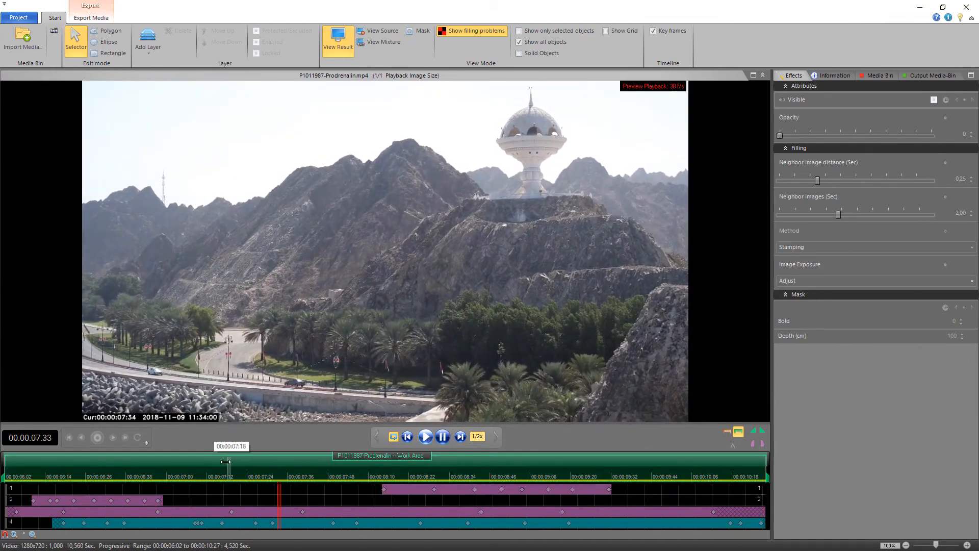
pyautogui.moveTo(225, 462); pyautogui.dragTo(173, 467)
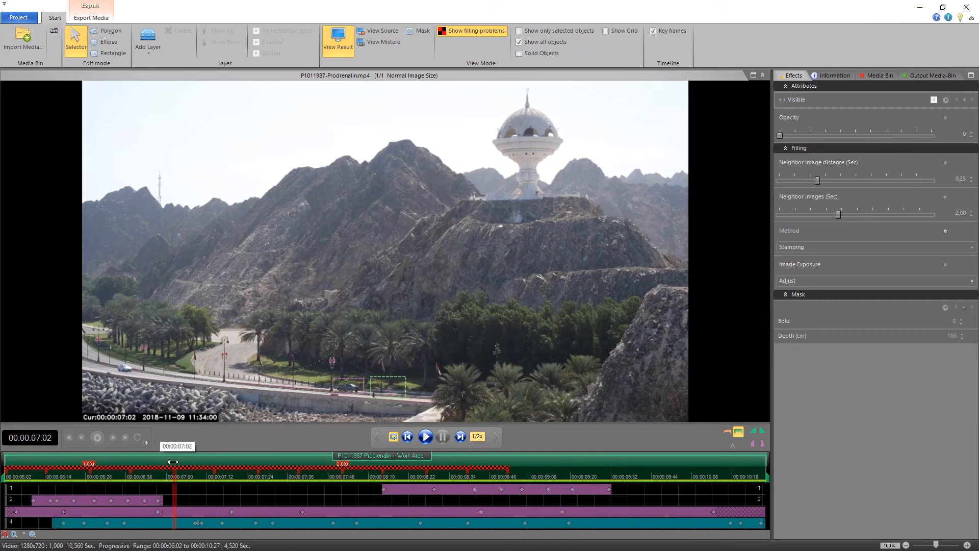